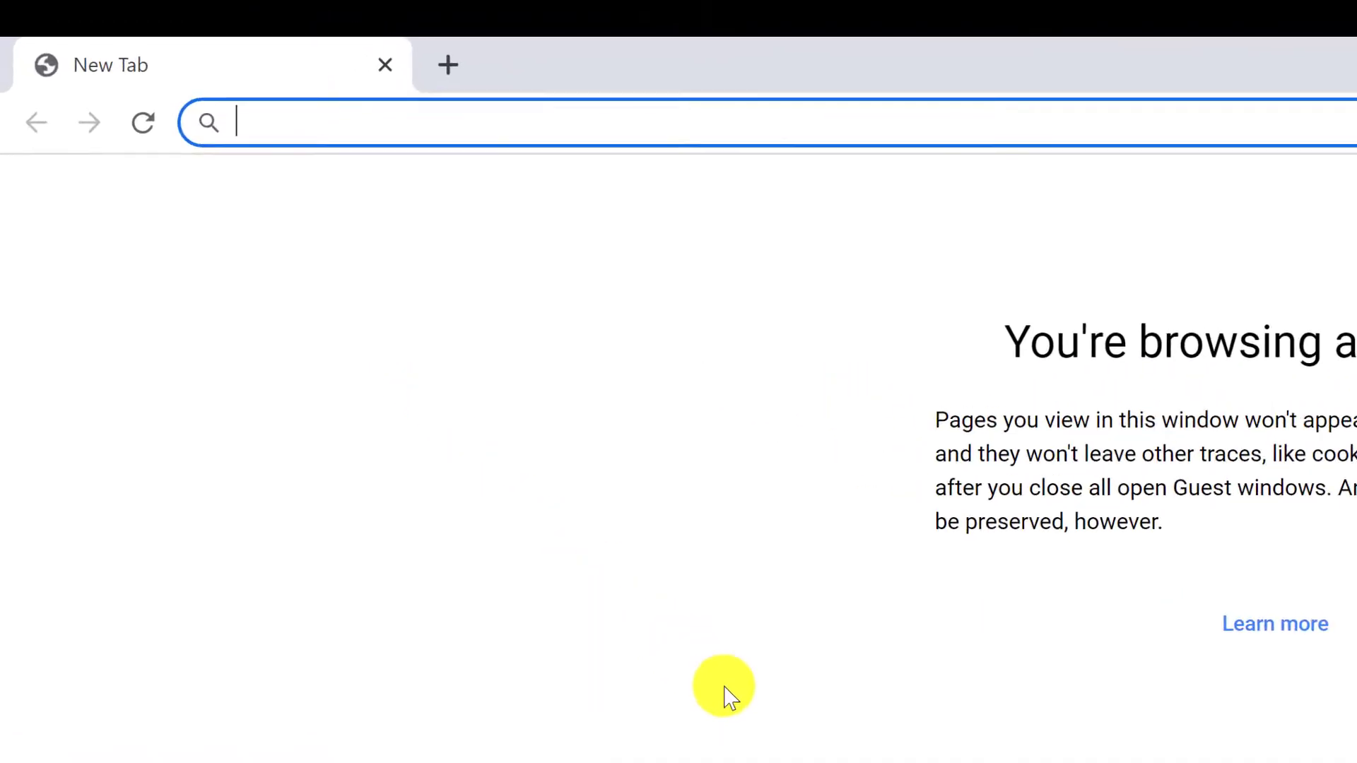
Step: Go to gmail.com in Chrome to reach the Google sign-in page
{"action": "type", "text": "gmail.co"}
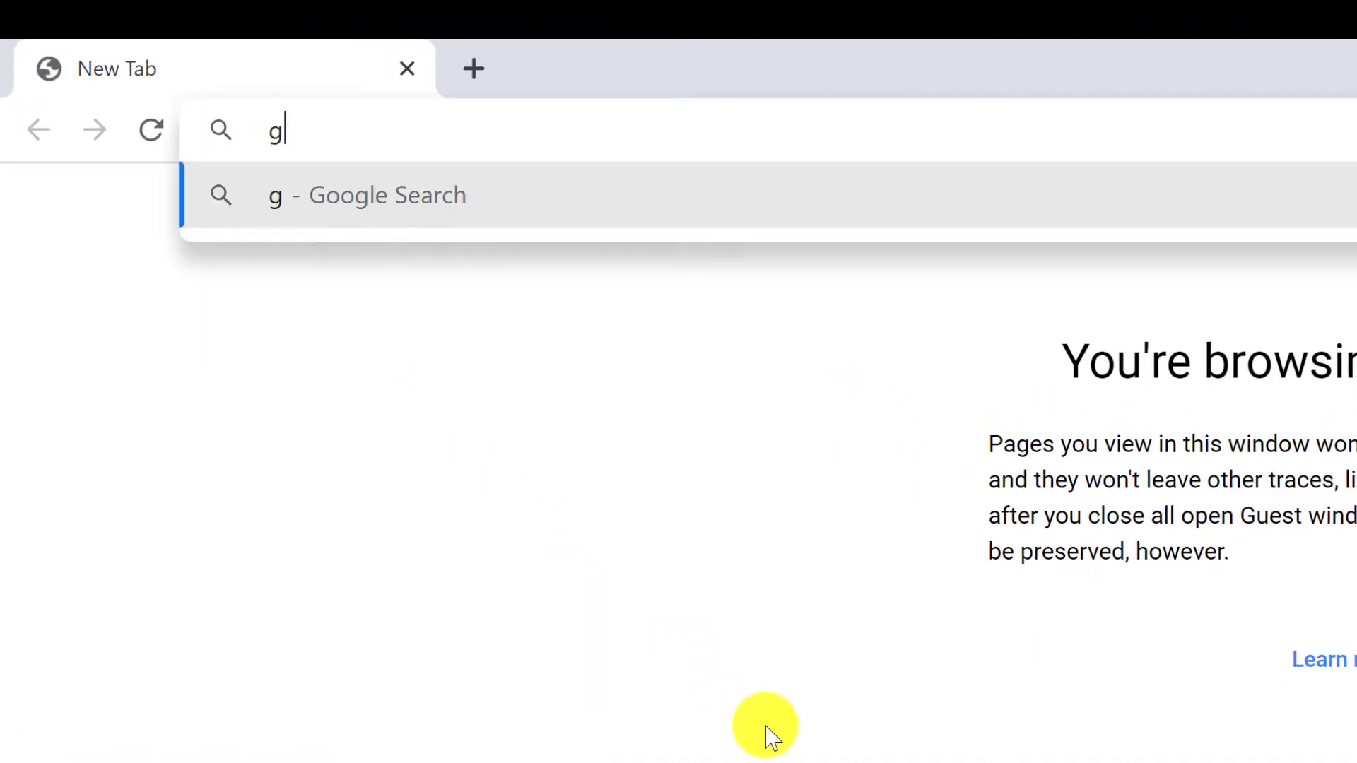
{"action": "type", "text": "m"}
{"action": "key", "text": "Return"}
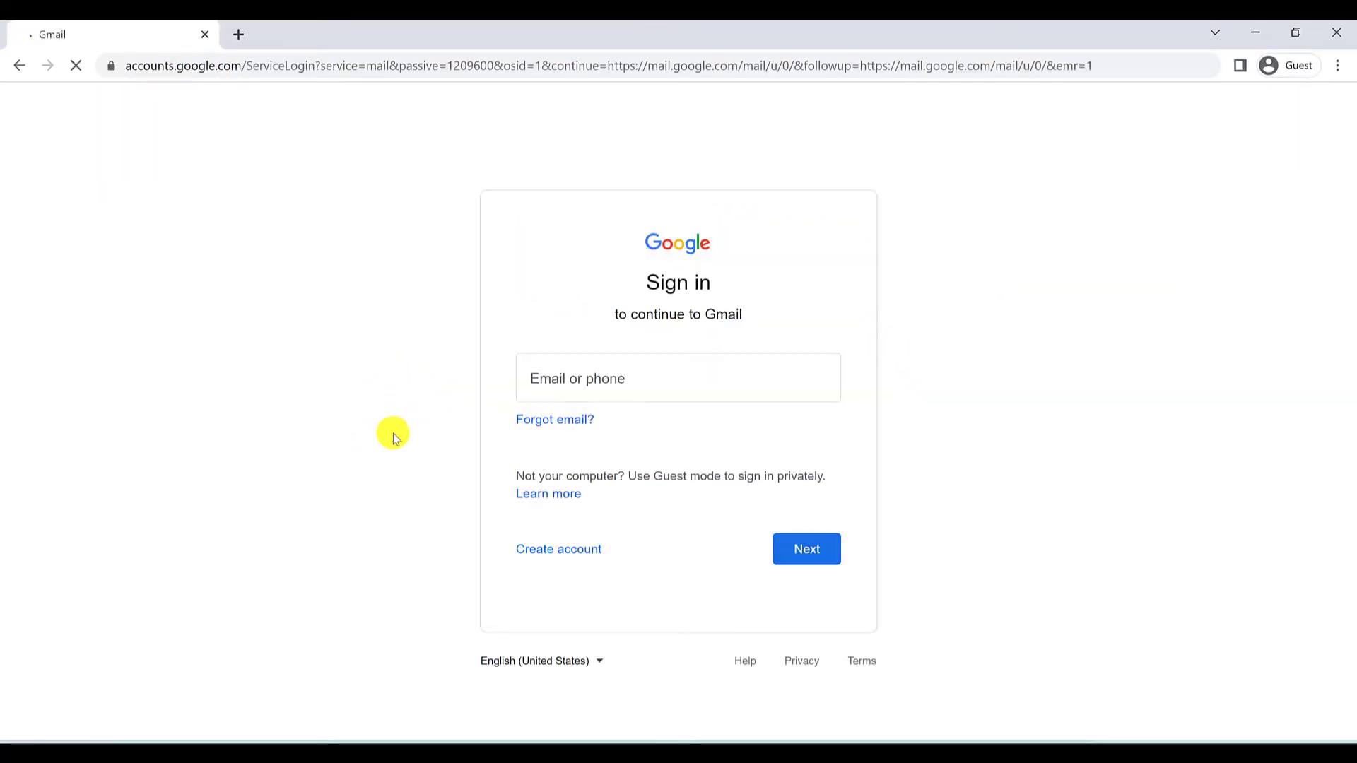
Step: Enter the account's Gmail address, correct the mistyped letter, and continue to the password page
{"action": "left_click", "coordinate": [635, 383]}
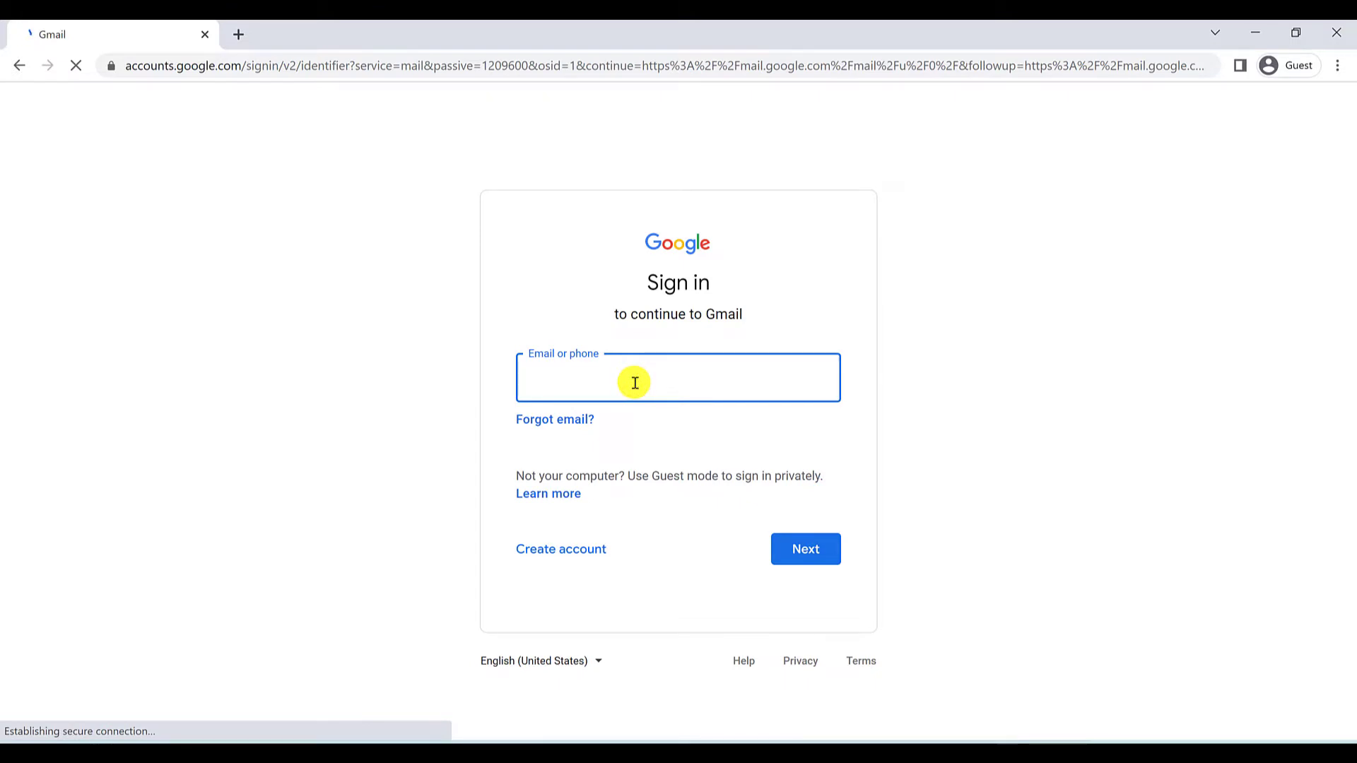
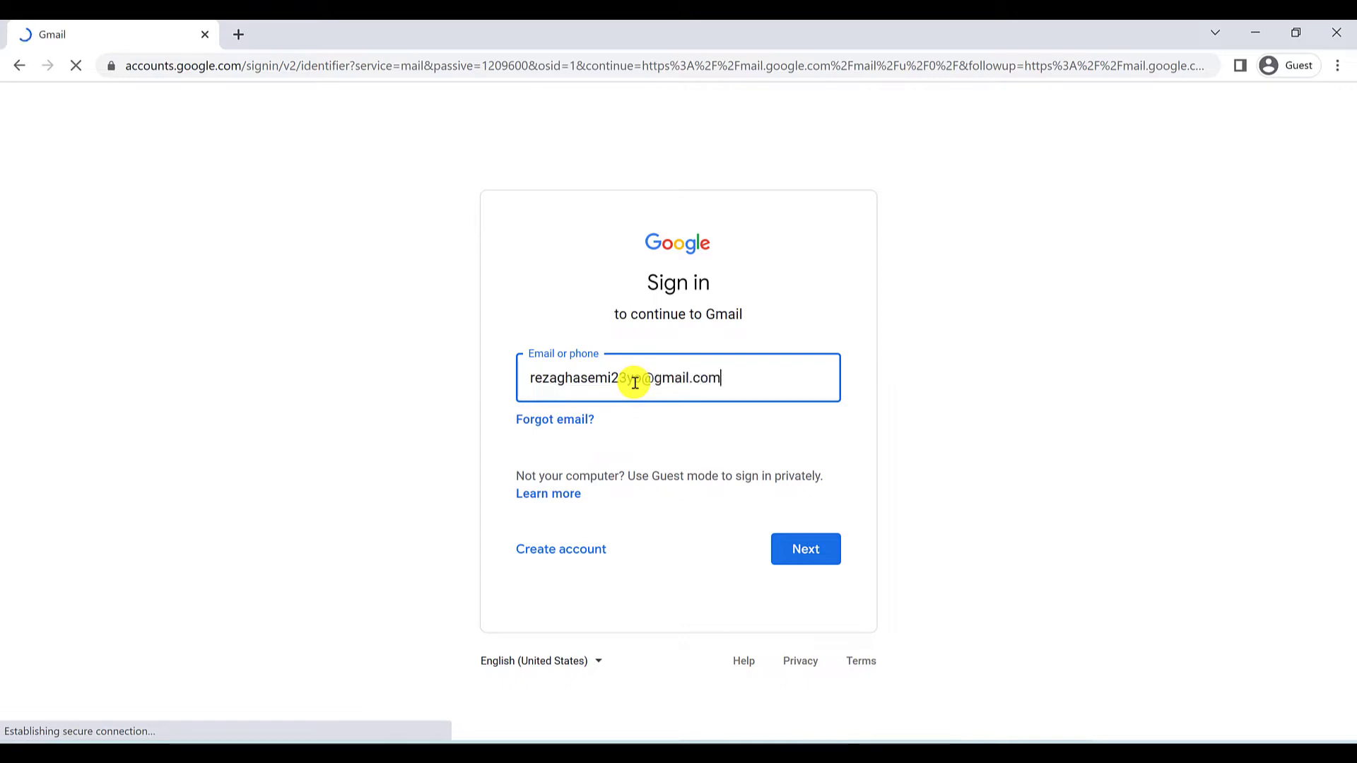
{"action": "left_click", "coordinate": [648, 382]}
{"action": "key", "text": "BackSpace"}
{"action": "type", "text": "o"}
{"action": "left_click_drag", "start_coordinate": [724, 381], "coordinate": [643, 380]}
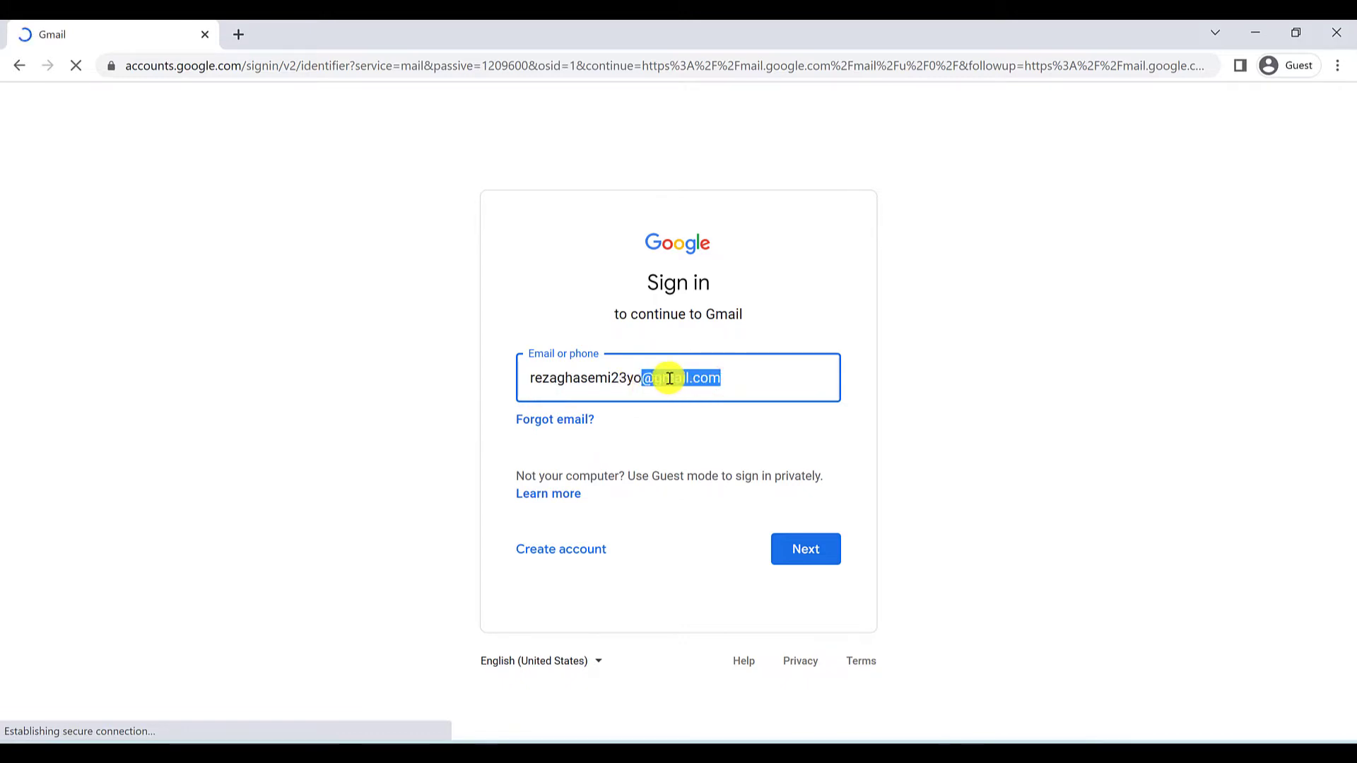
{"action": "left_click", "coordinate": [730, 386]}
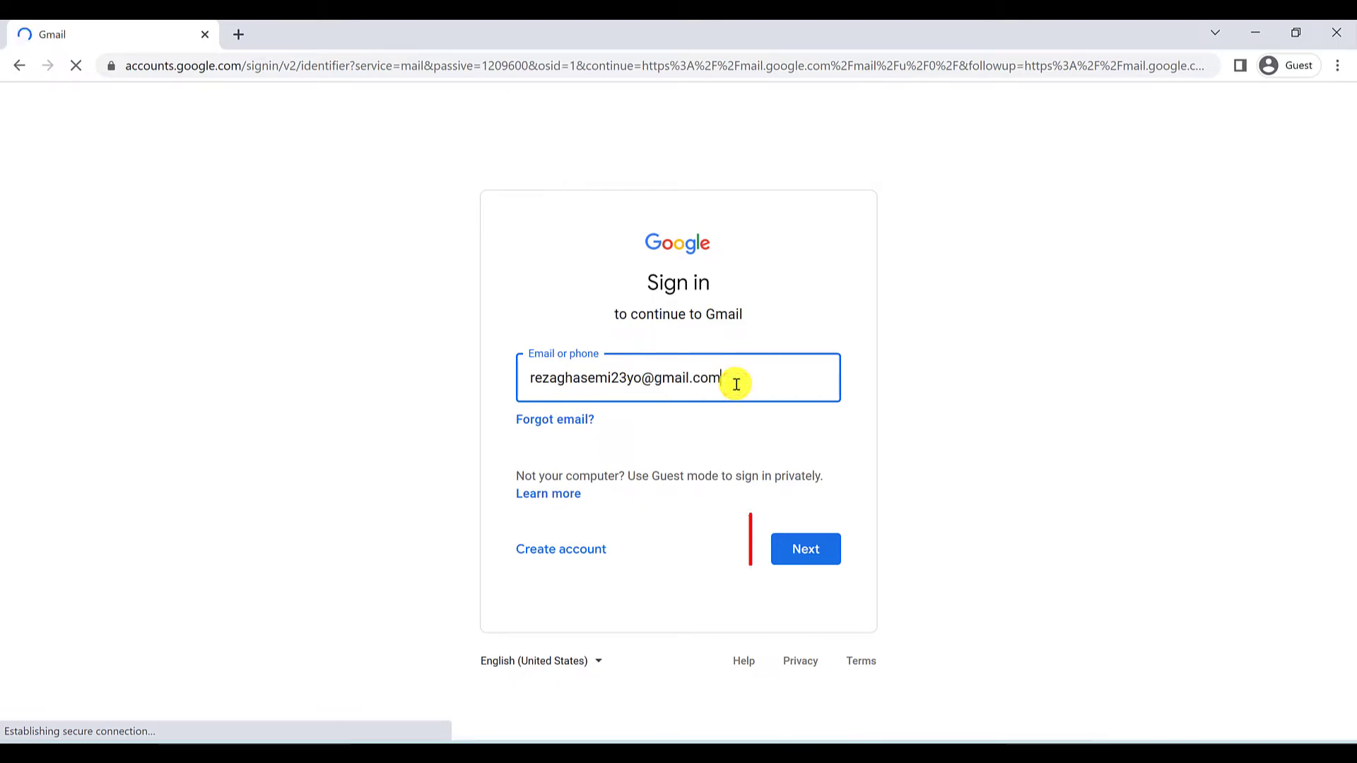
{"action": "left_click", "coordinate": [804, 549]}
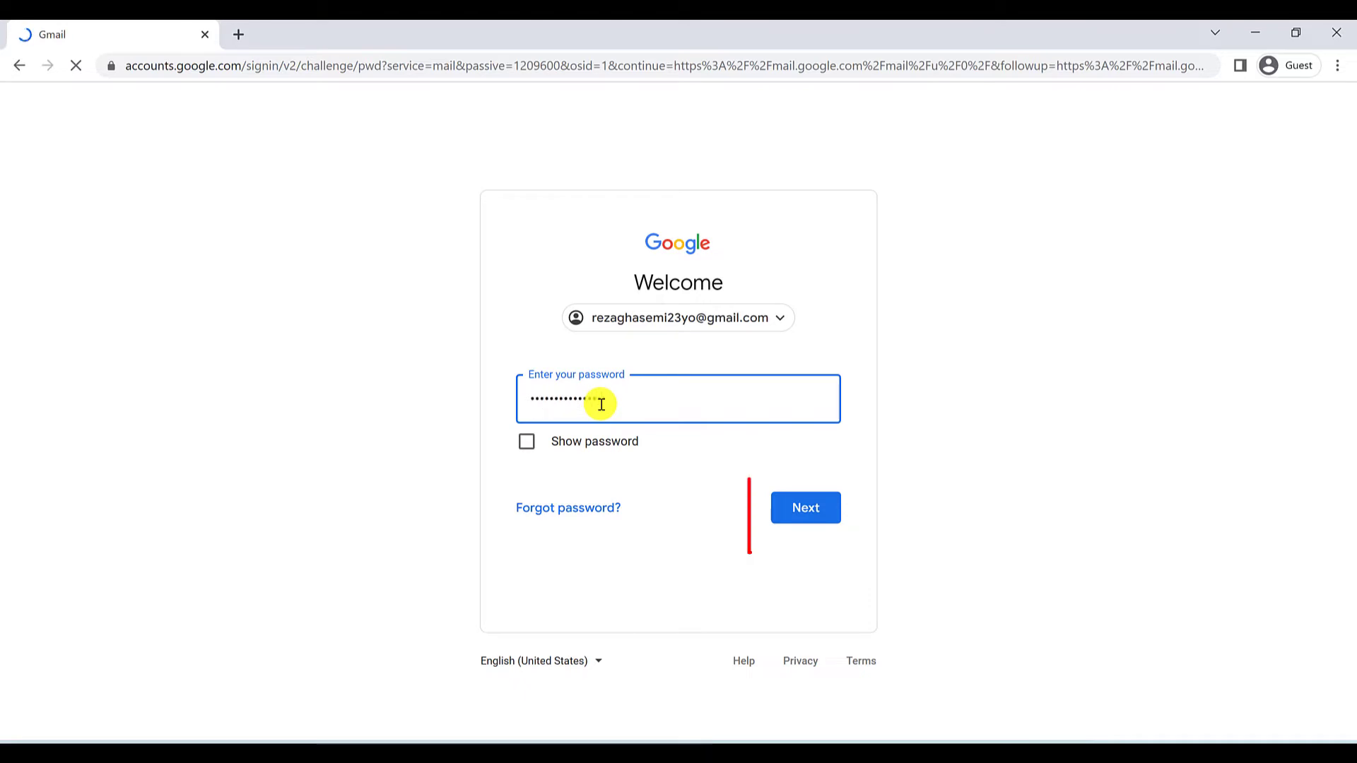
Step: Submit the account password and the texted 2-Step Verification code to reach the inbox
{"action": "left_click", "coordinate": [808, 519]}
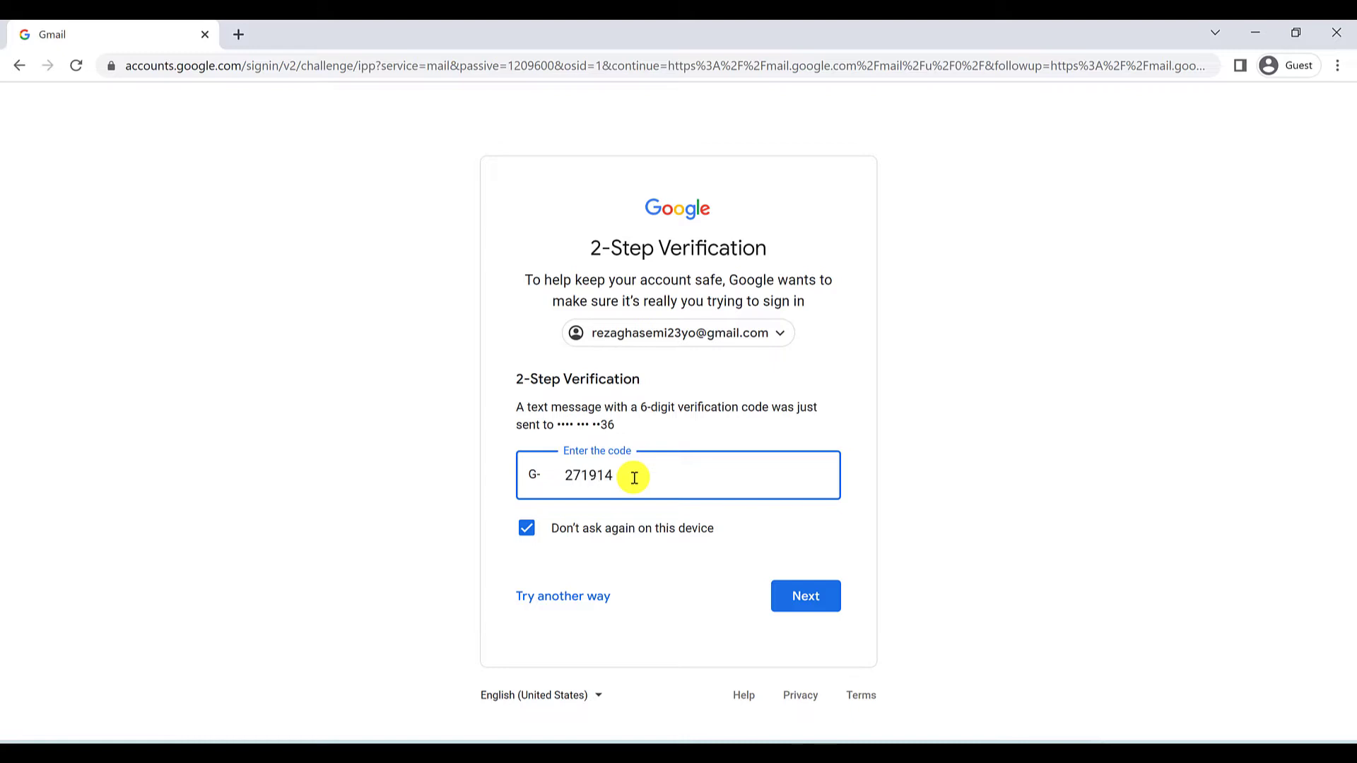
{"action": "left_click", "coordinate": [779, 598]}
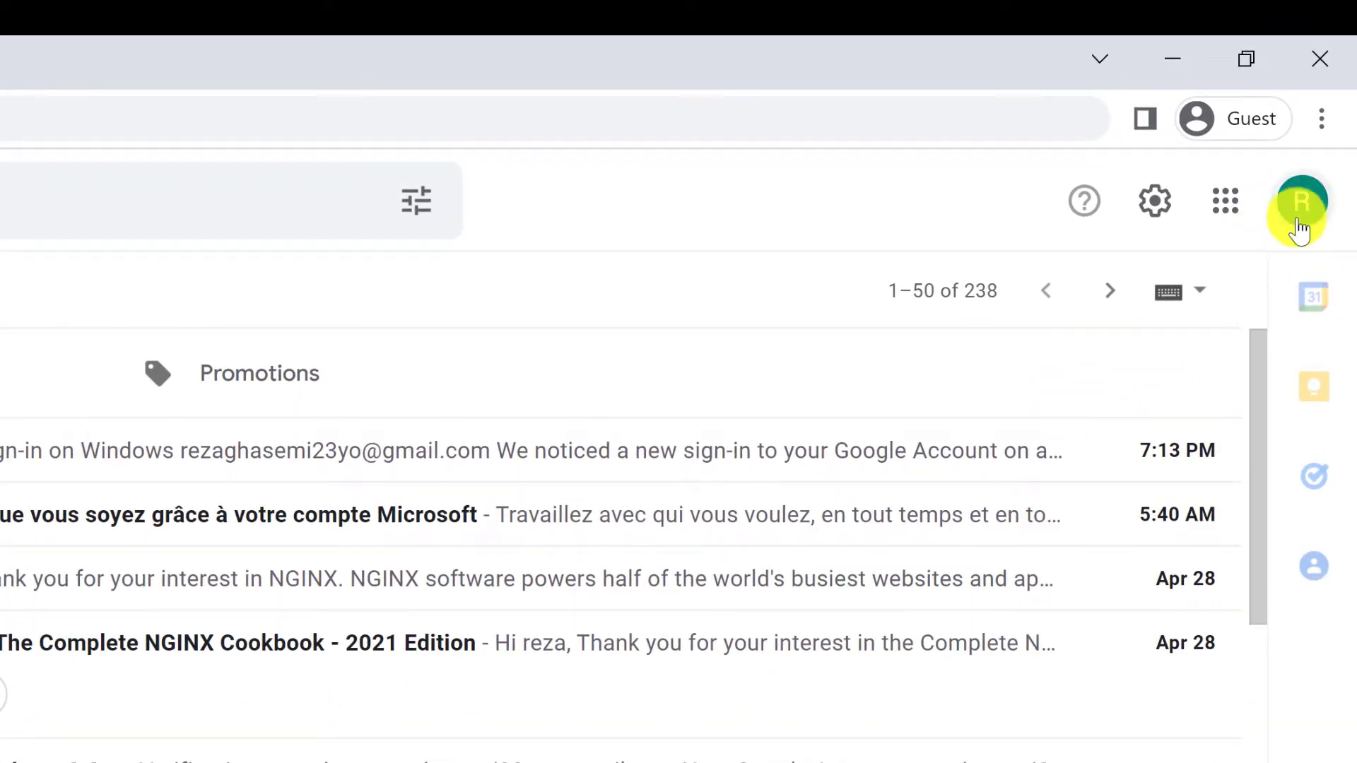
Step: Open the Google Account's Security page from the avatar menu and scroll to sign-in settings
{"action": "left_click", "coordinate": [1298, 213]}
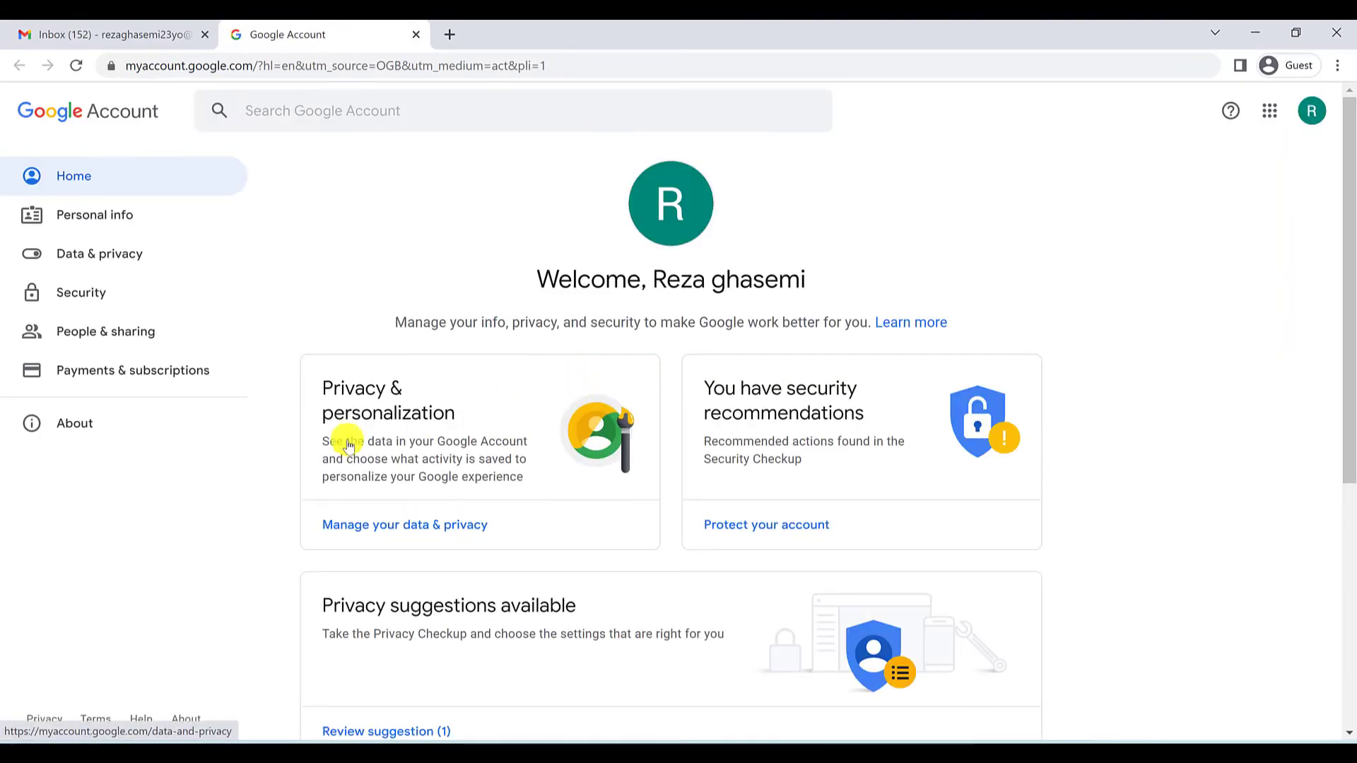
{"action": "left_click", "coordinate": [72, 298]}
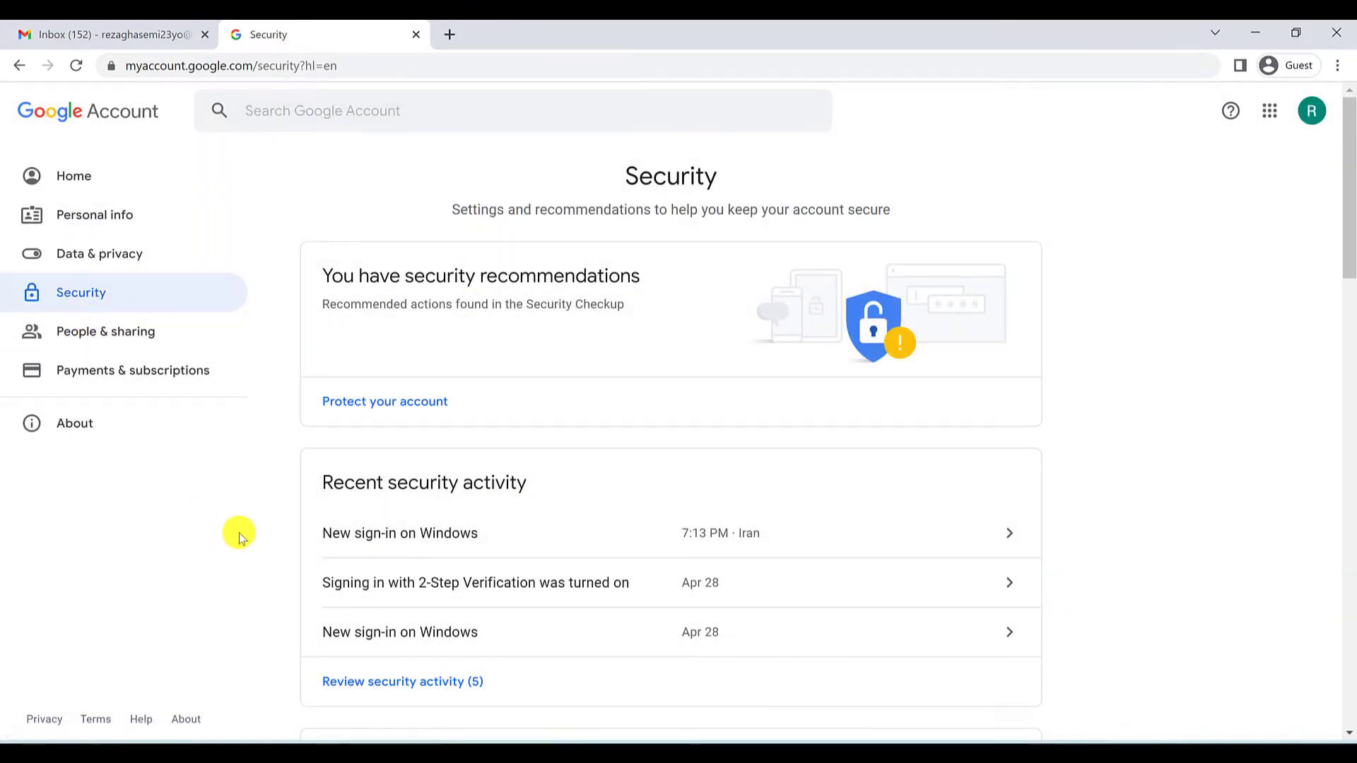
{"action": "left_click_drag", "start_coordinate": [1350, 233], "coordinate": [1349, 378]}
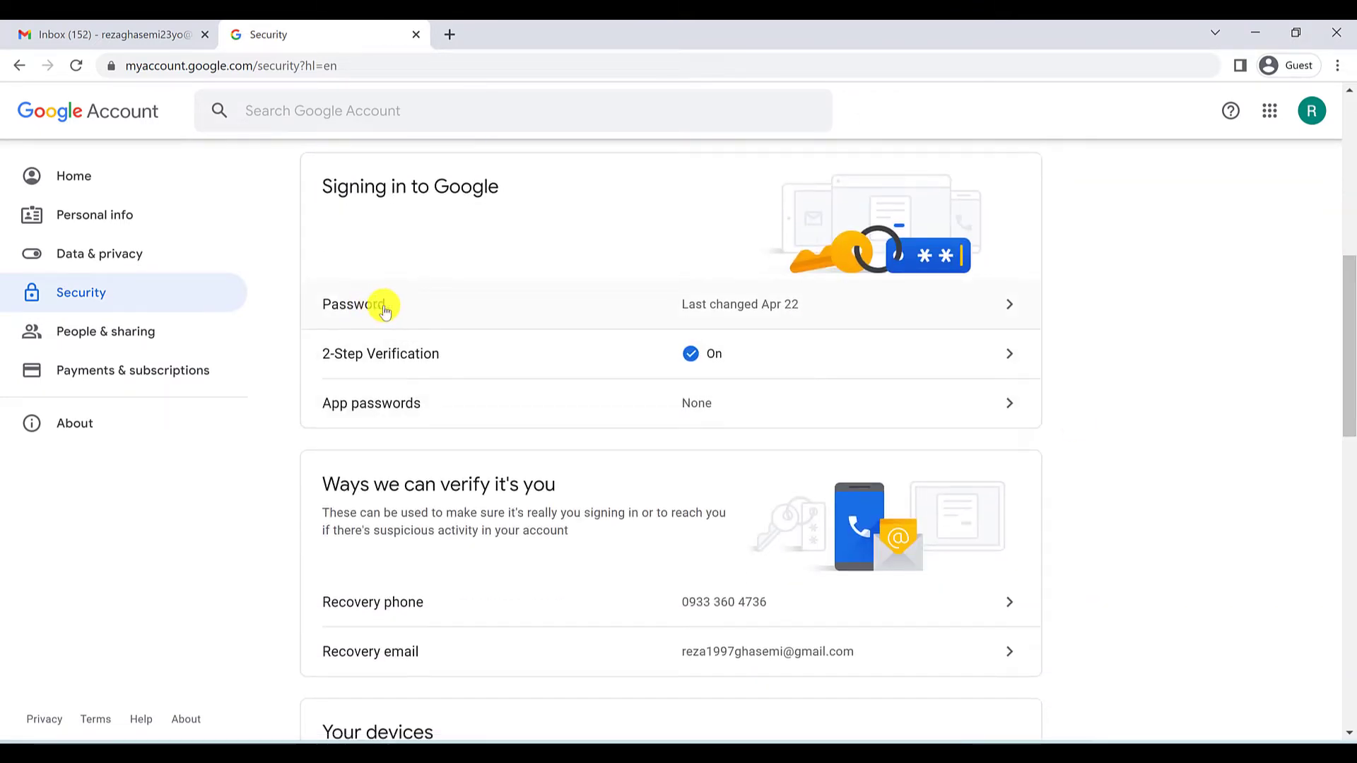
Step: Open the Password setting and confirm identity with the current account password
{"action": "left_click", "coordinate": [571, 311]}
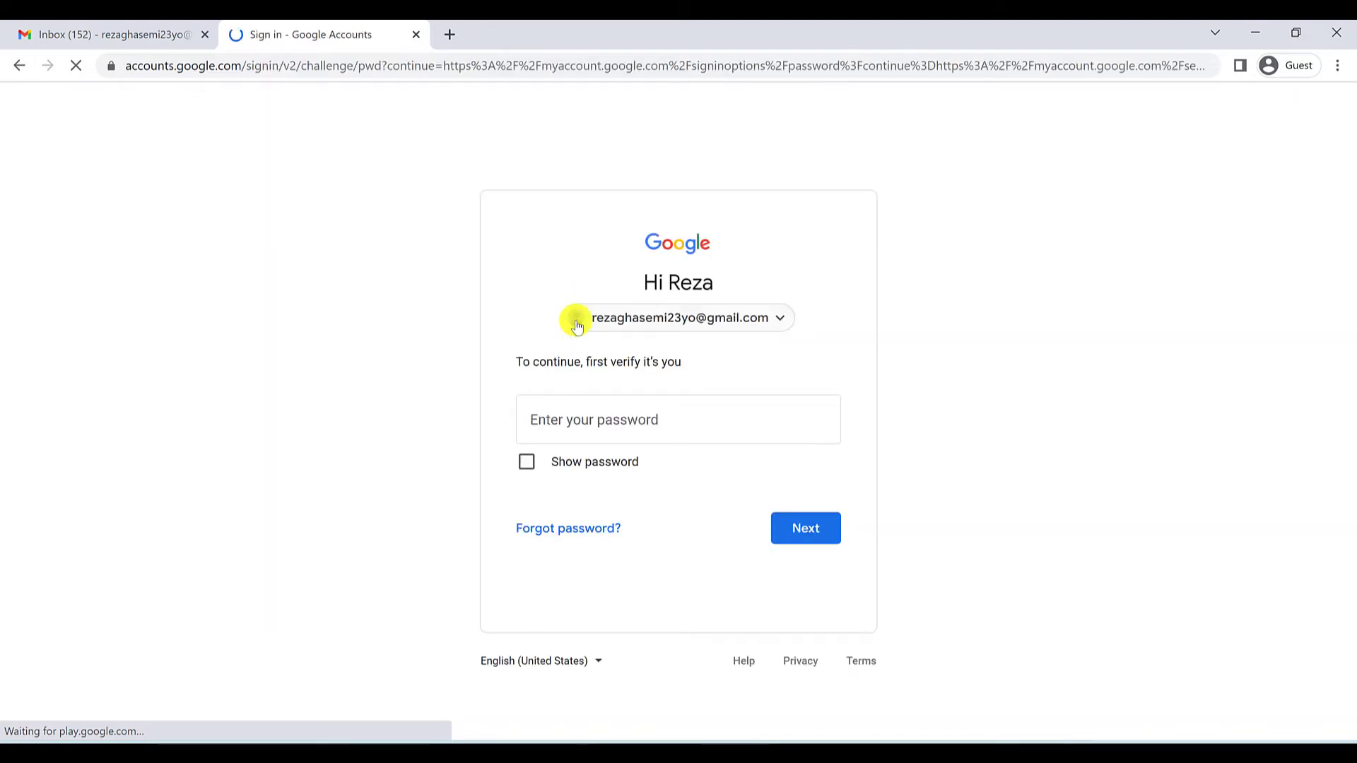
{"action": "left_click", "coordinate": [599, 424]}
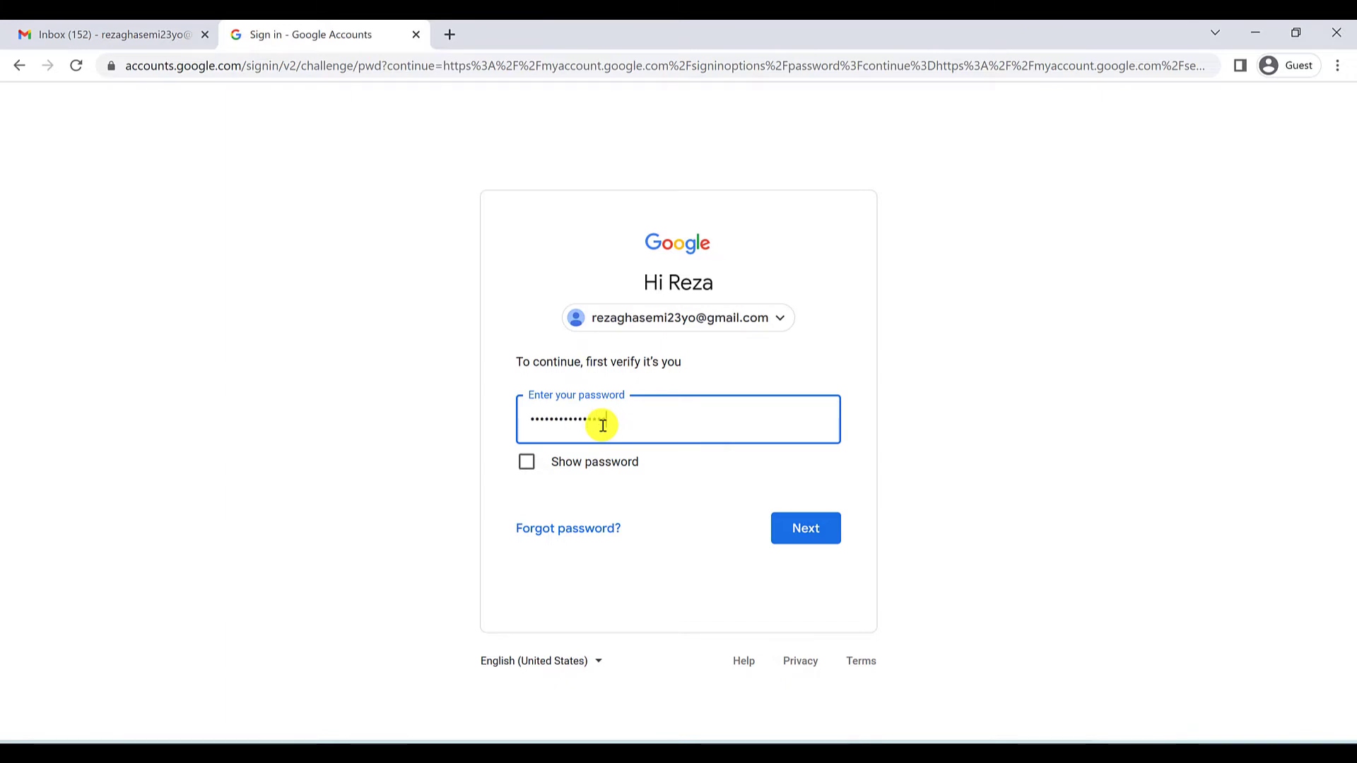
{"action": "left_click", "coordinate": [820, 535]}
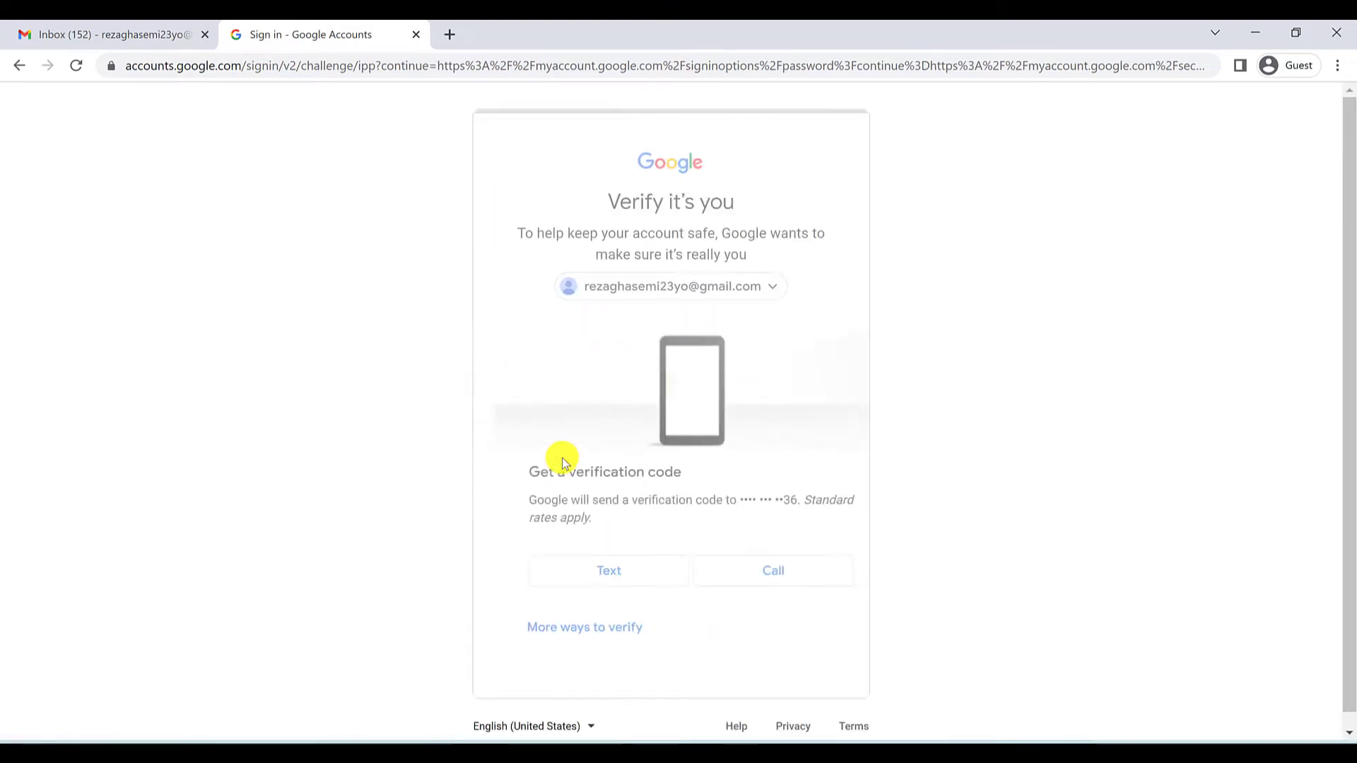
Step: Have a verification code sent by text and submit it
{"action": "left_click", "coordinate": [556, 572]}
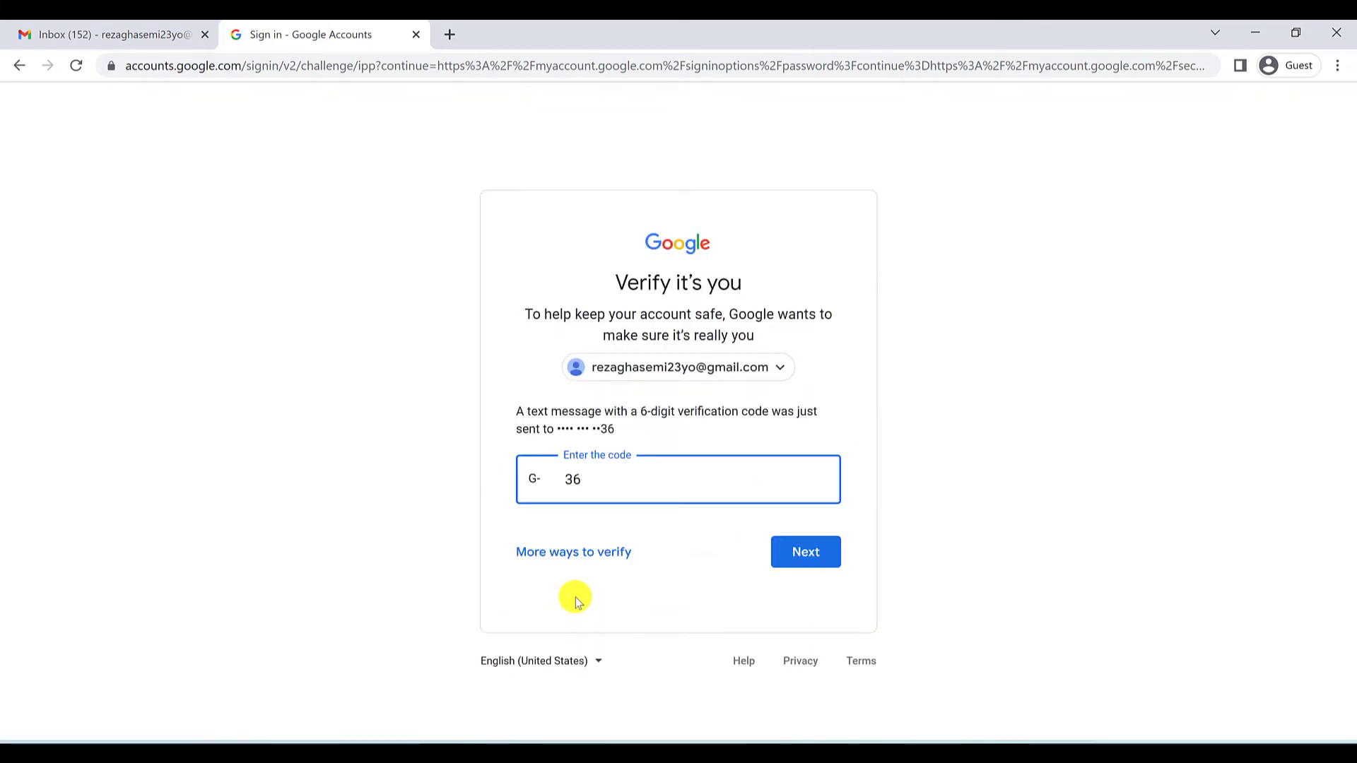
{"action": "left_click", "coordinate": [822, 559]}
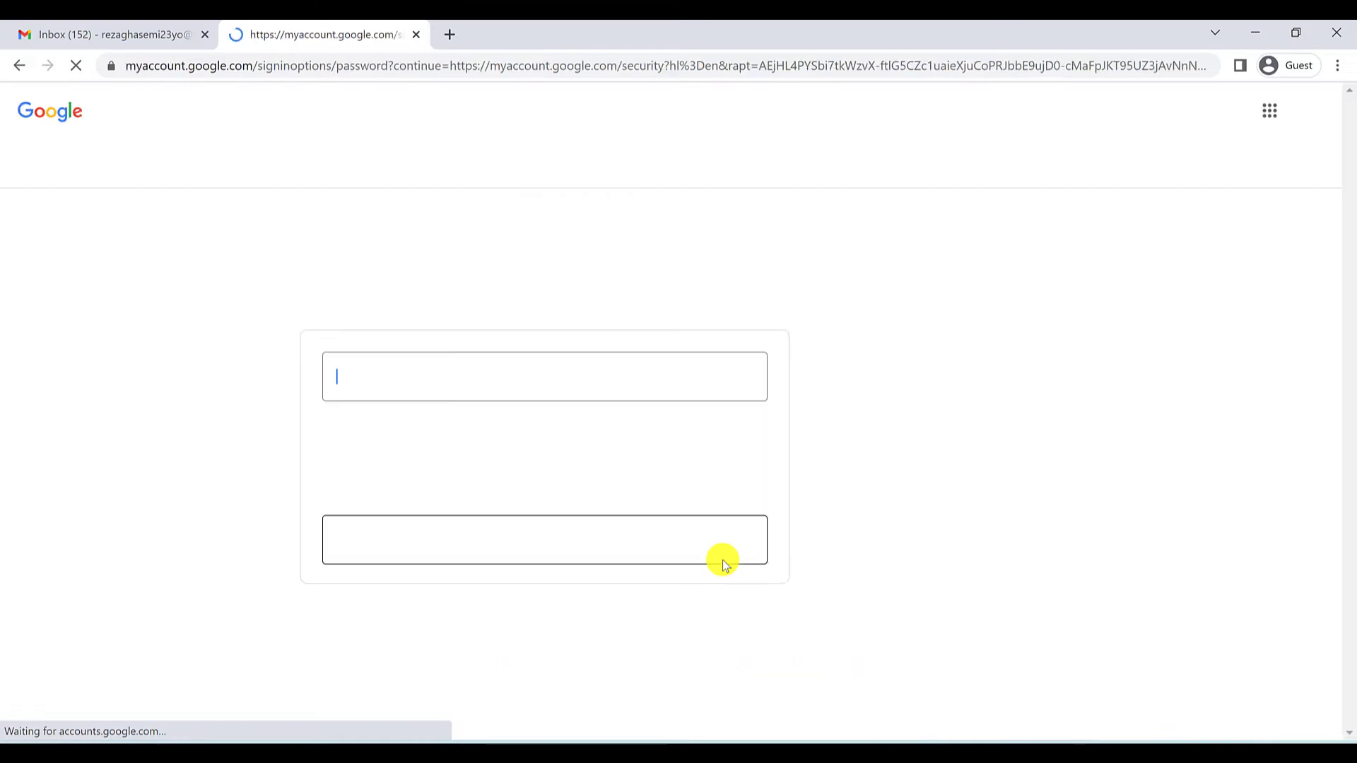
Step: Enter the new password in both New and Confirm fields and save it with Change password
{"action": "left_click", "coordinate": [381, 389]}
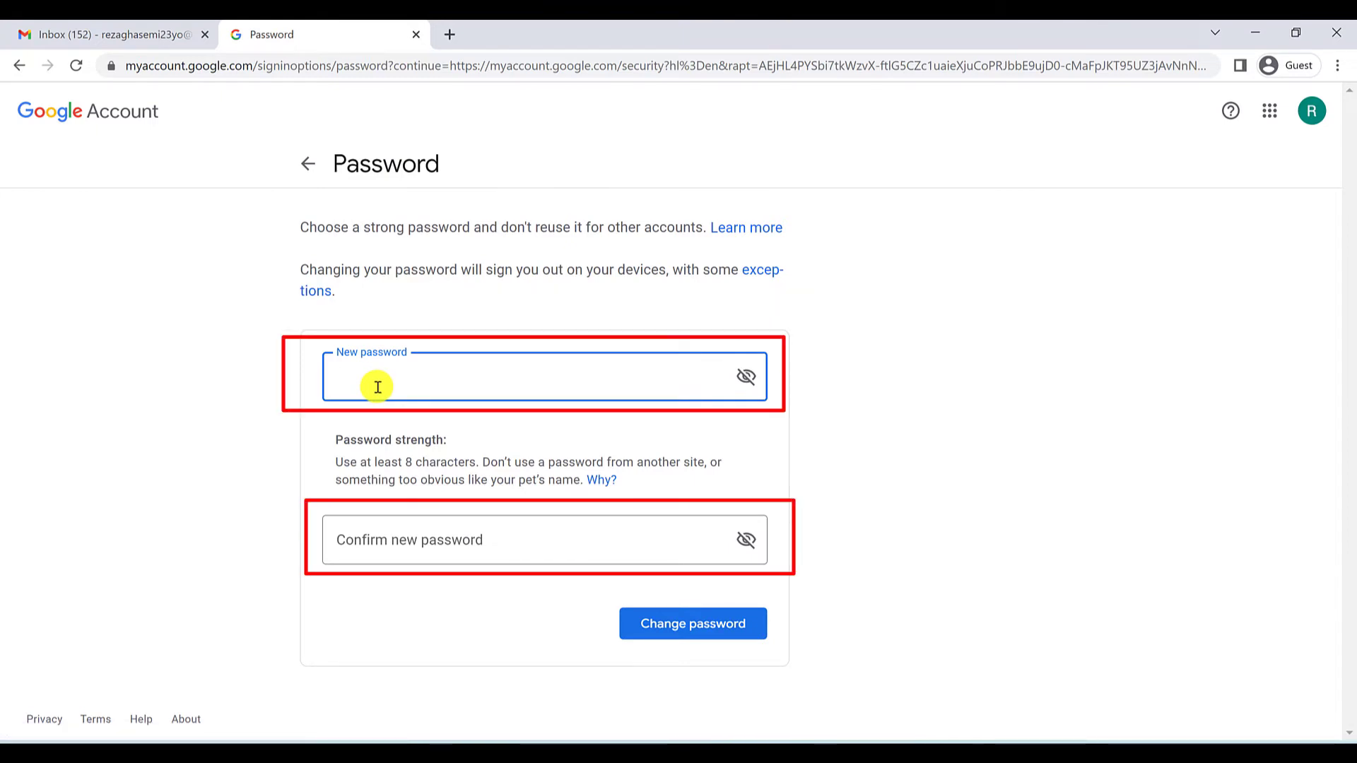
{"action": "type", "text": "••••••••••••••••"}
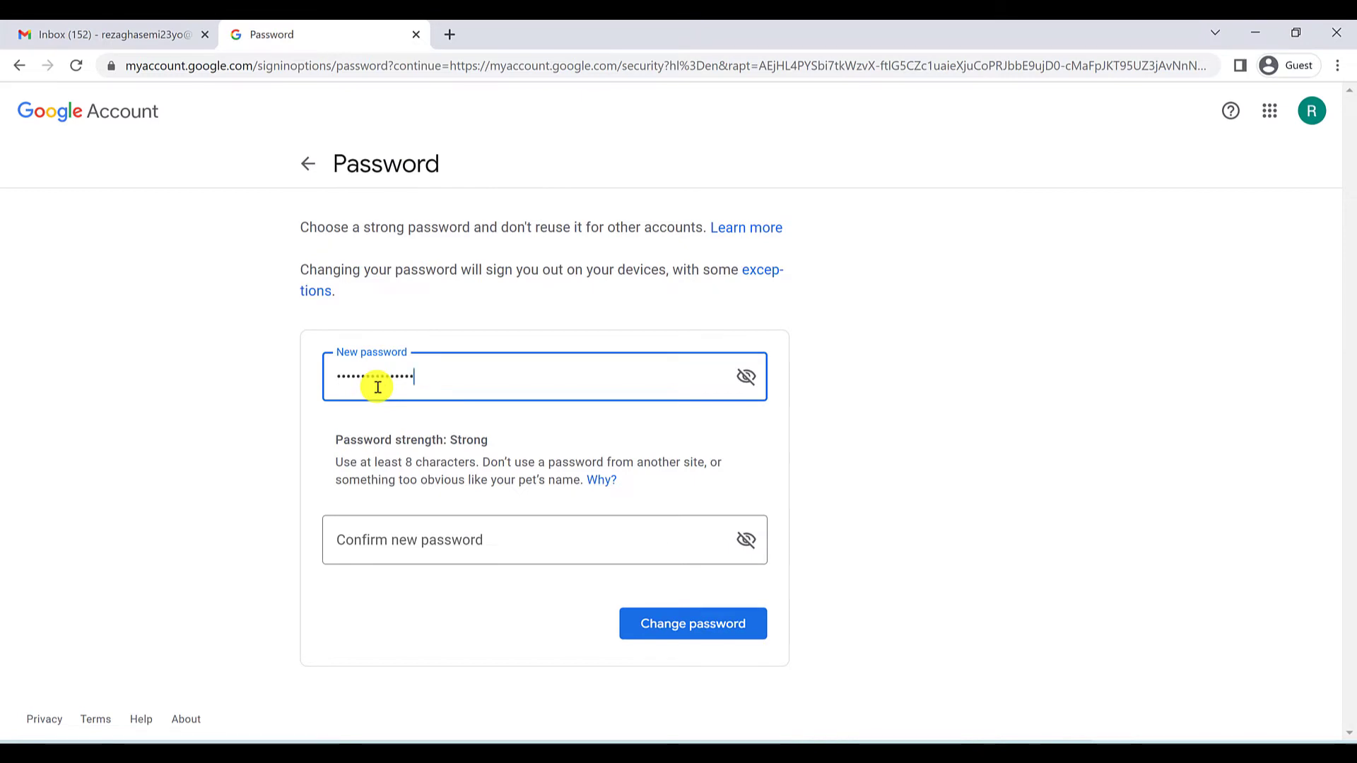
{"action": "left_click", "coordinate": [421, 550]}
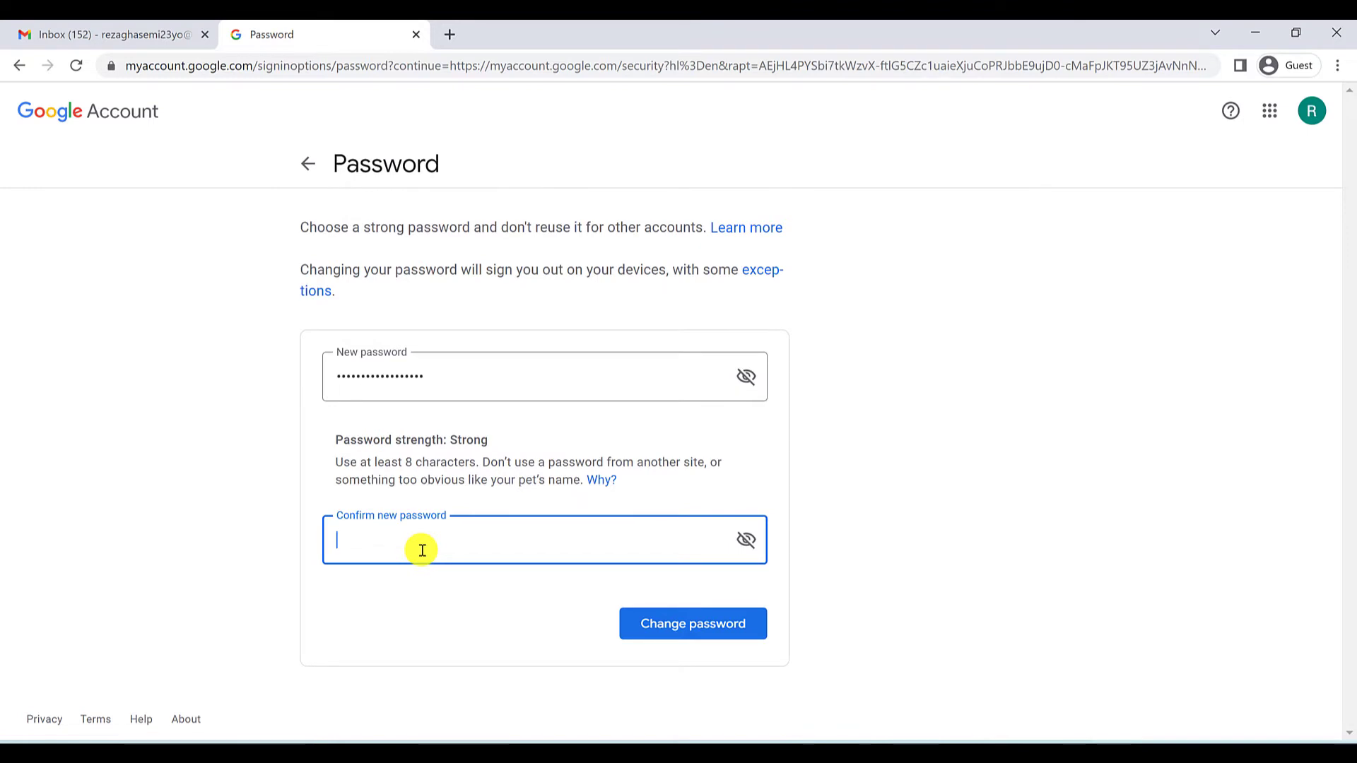
{"action": "type", "text": "******************"}
{"action": "double_click", "coordinate": [383, 375]}
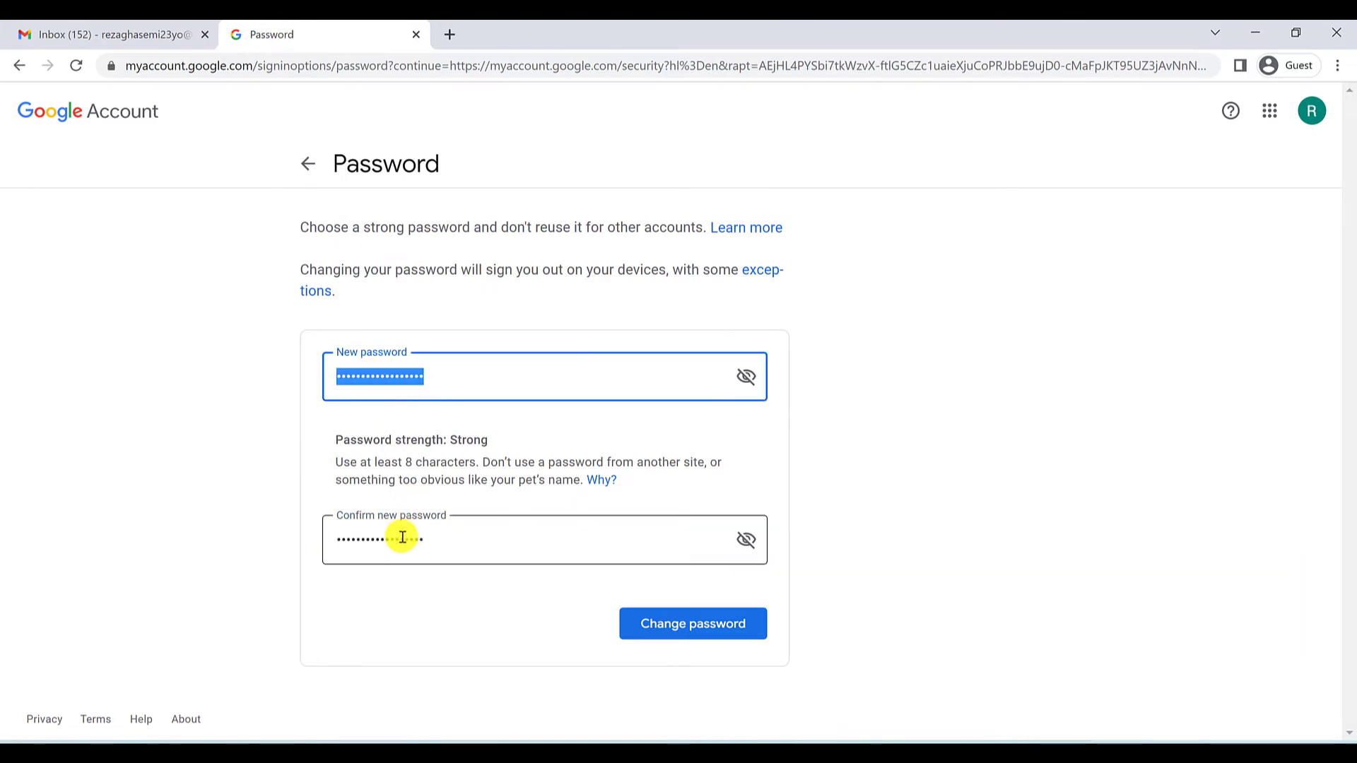
{"action": "left_click", "coordinate": [377, 538]}
{"action": "double_click", "coordinate": [376, 538]}
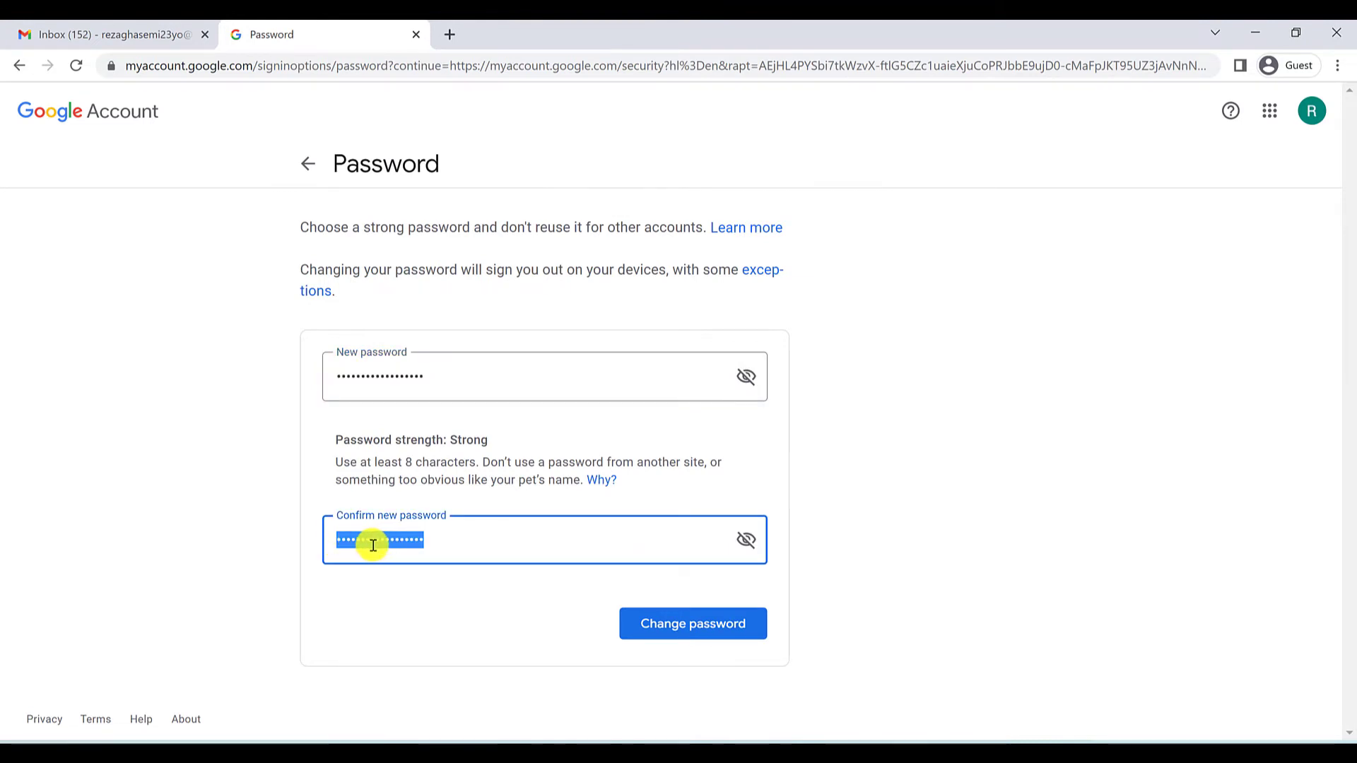
{"action": "left_click", "coordinate": [547, 606]}
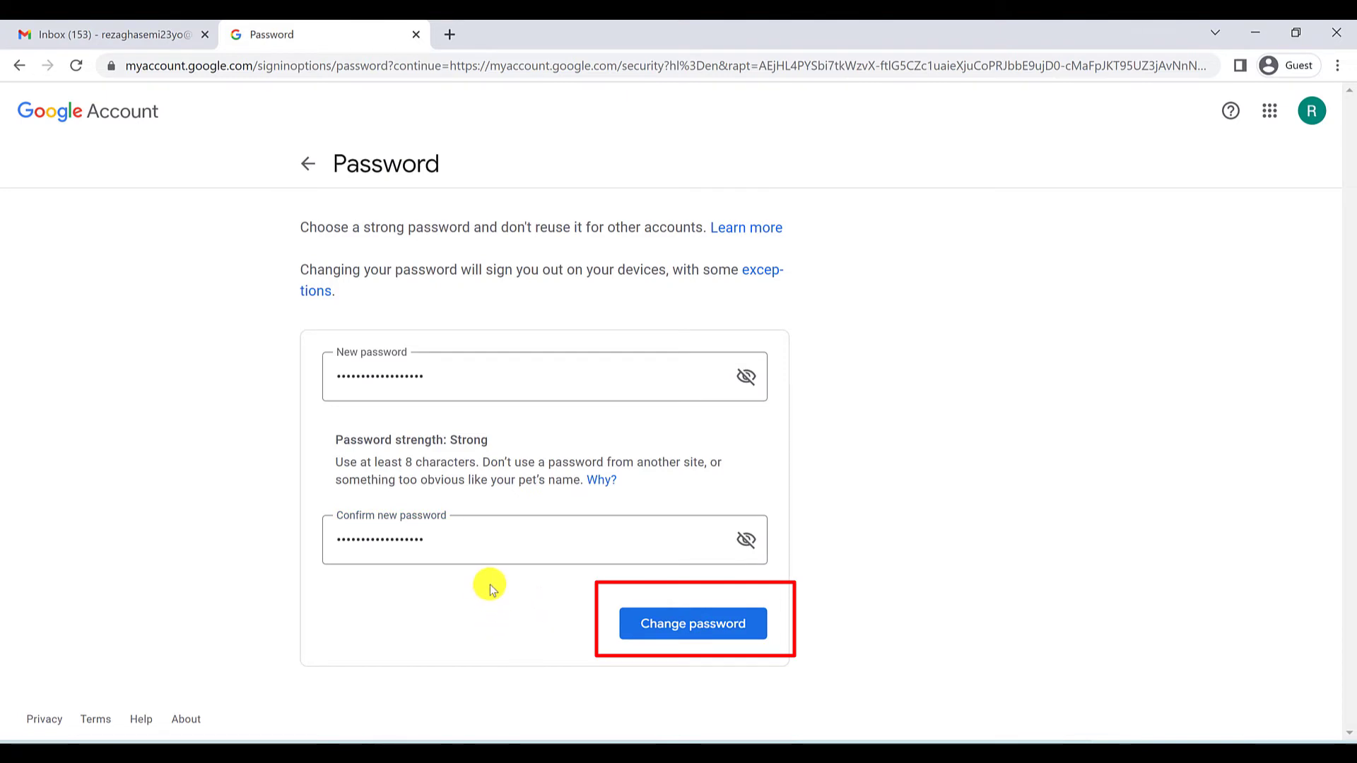
{"action": "left_click", "coordinate": [670, 633]}
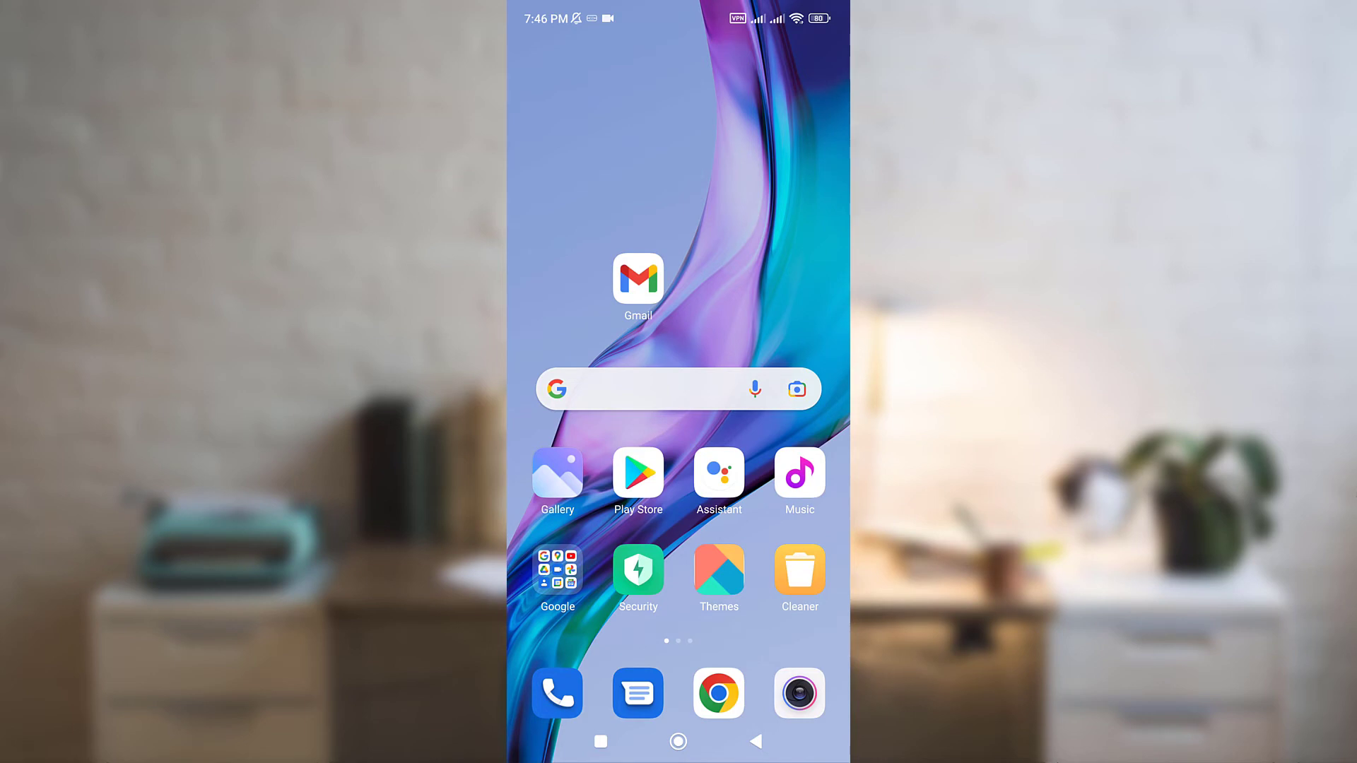
Step: In the Android Gmail app, go to Manage your Google Account, Security, then Password
{"action": "left_click", "coordinate": [638, 278]}
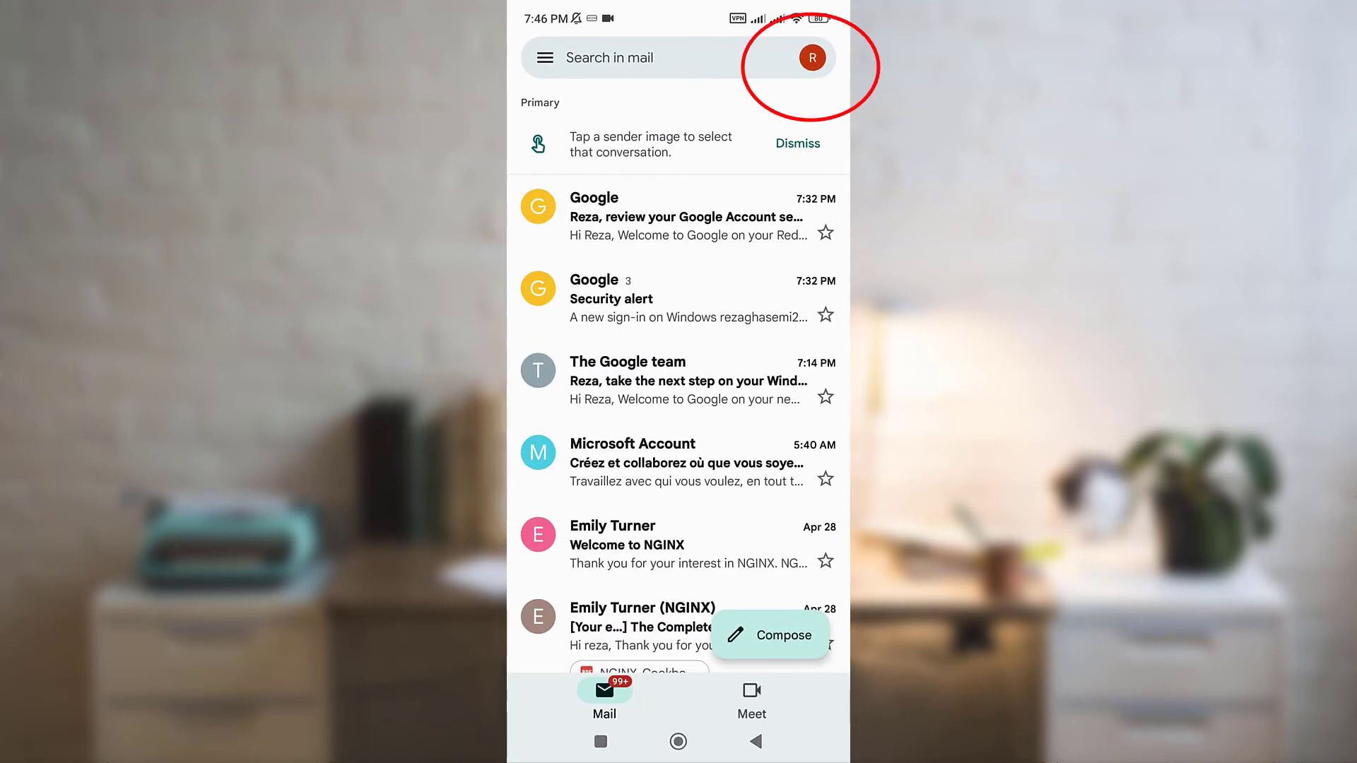
{"action": "left_click", "coordinate": [812, 58]}
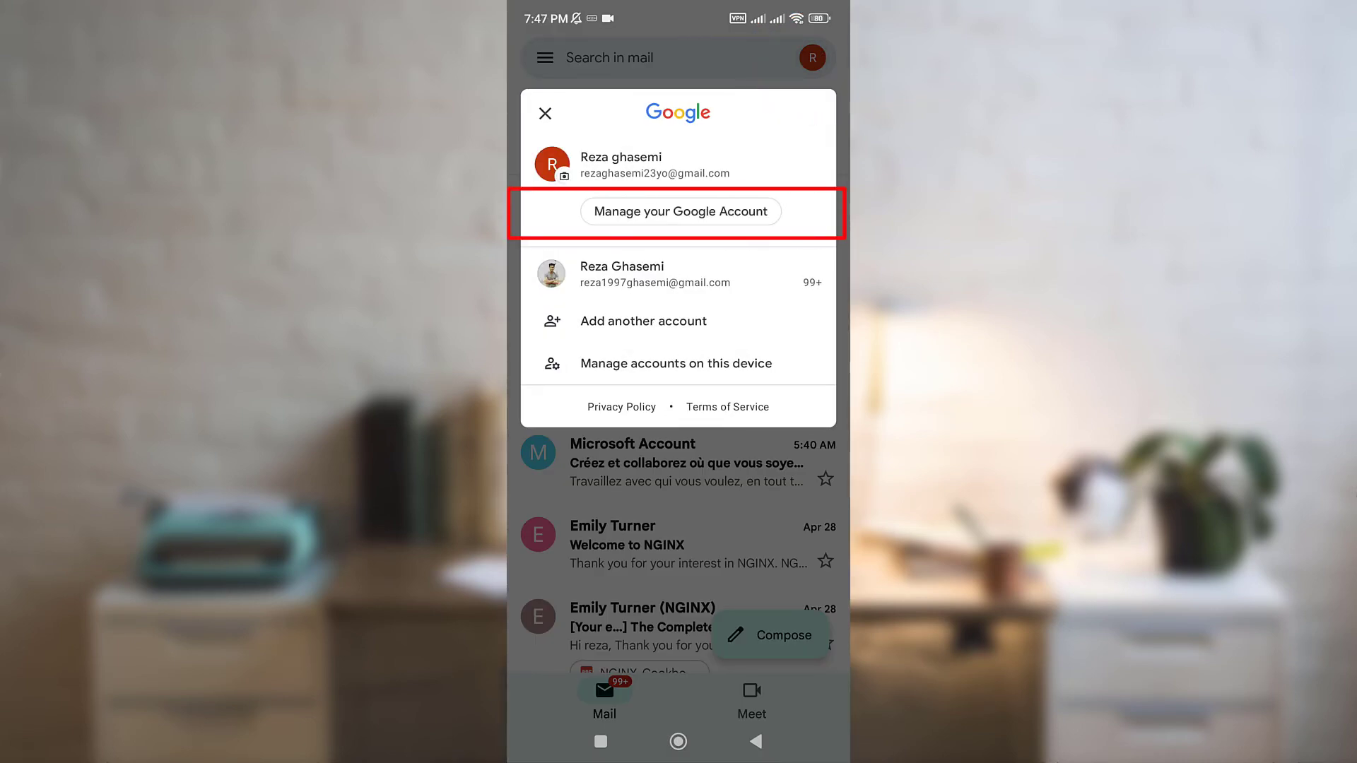
{"action": "left_click", "coordinate": [681, 211]}
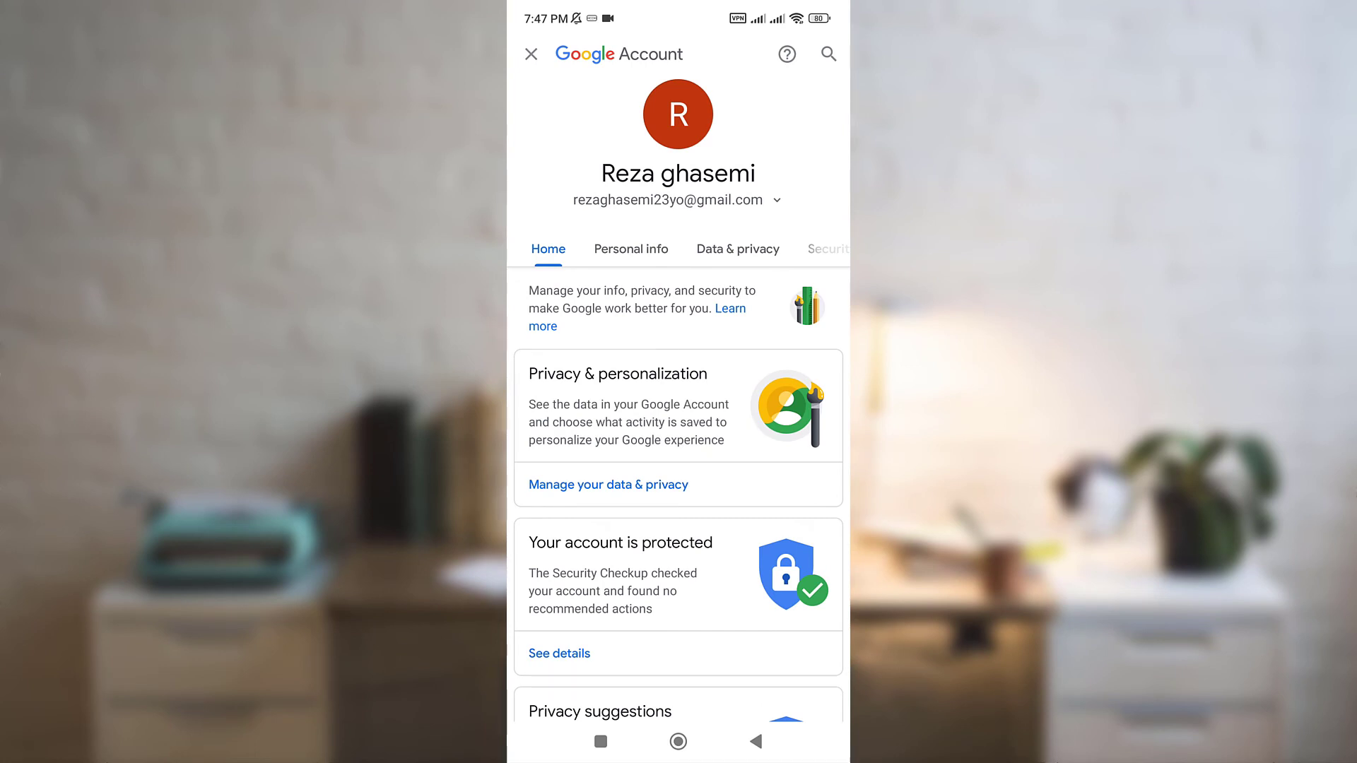
{"action": "left_click_drag", "start_coordinate": [728, 248], "coordinate": [608, 249]}
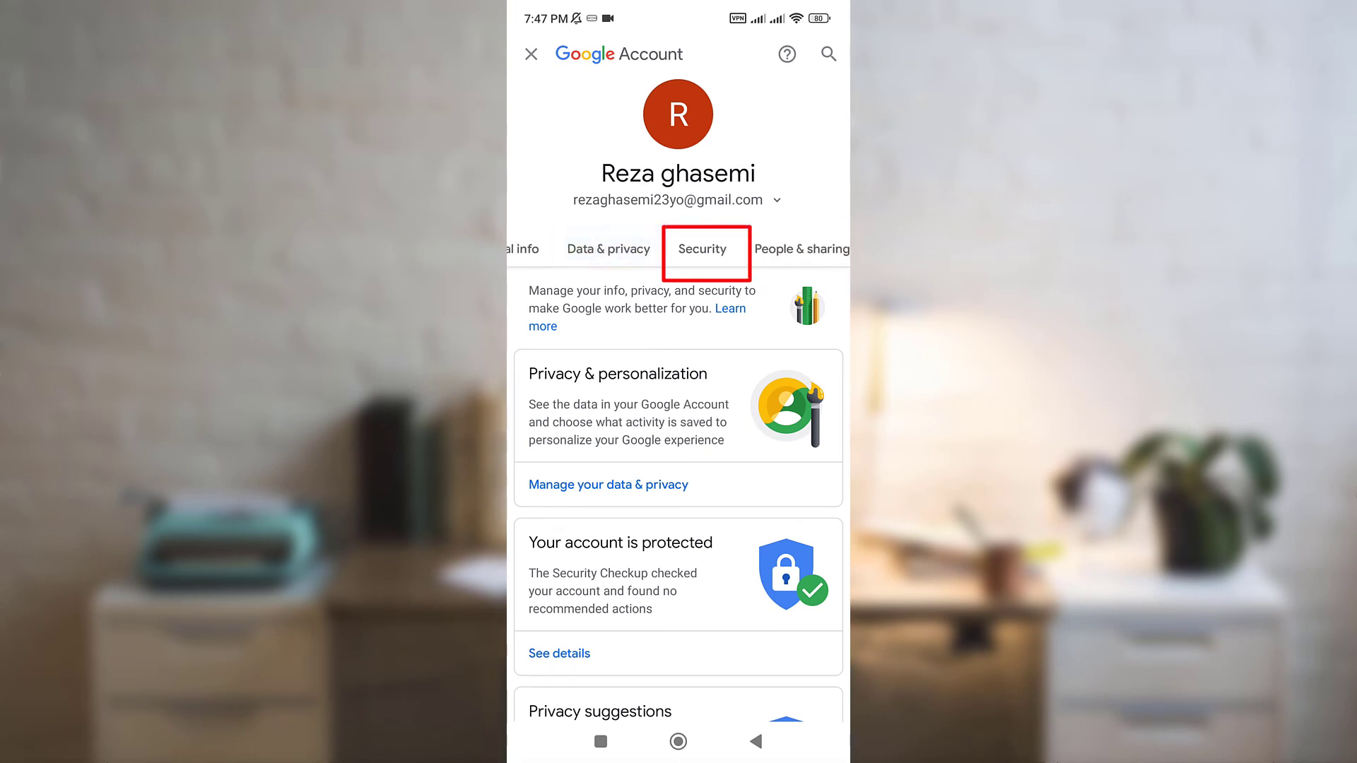
{"action": "left_click", "coordinate": [701, 249]}
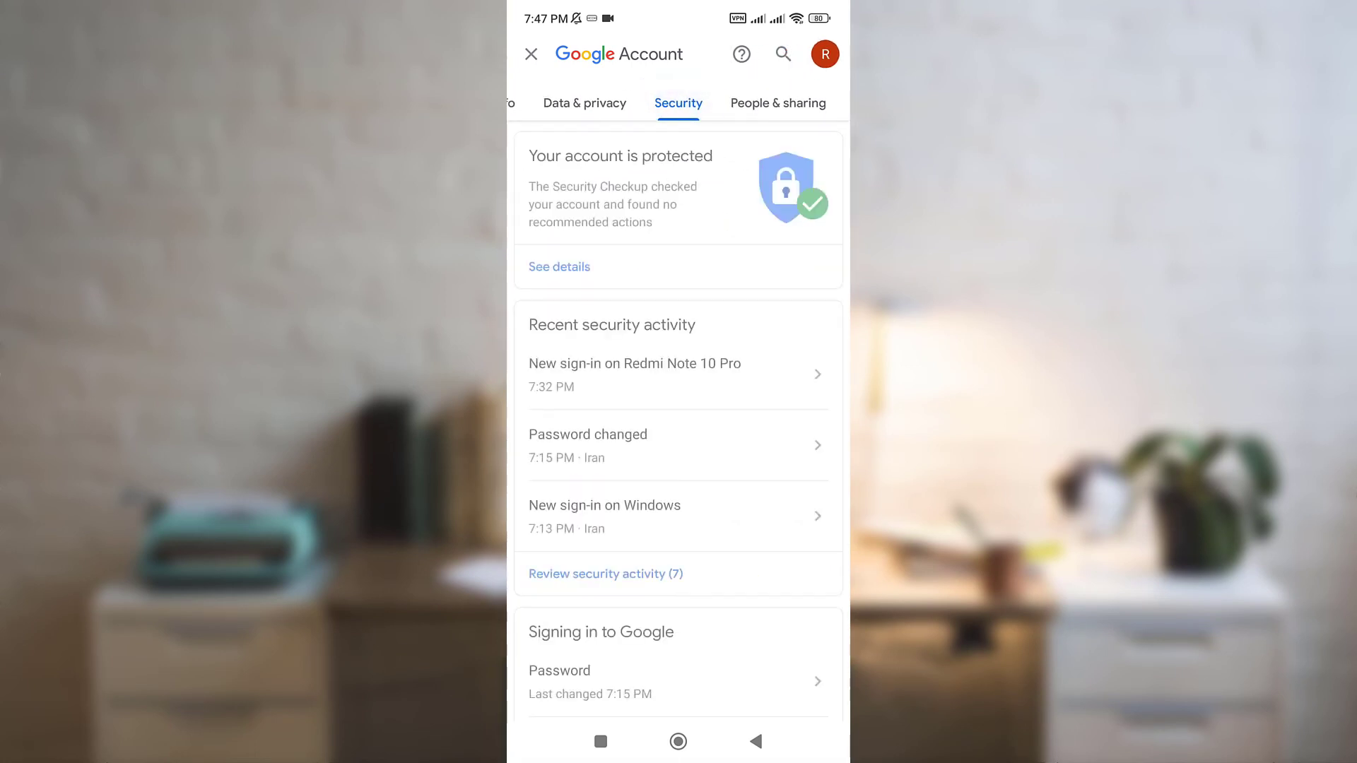
{"action": "scroll", "coordinate": [679, 424], "scroll_direction": "down", "scroll_amount": 4}
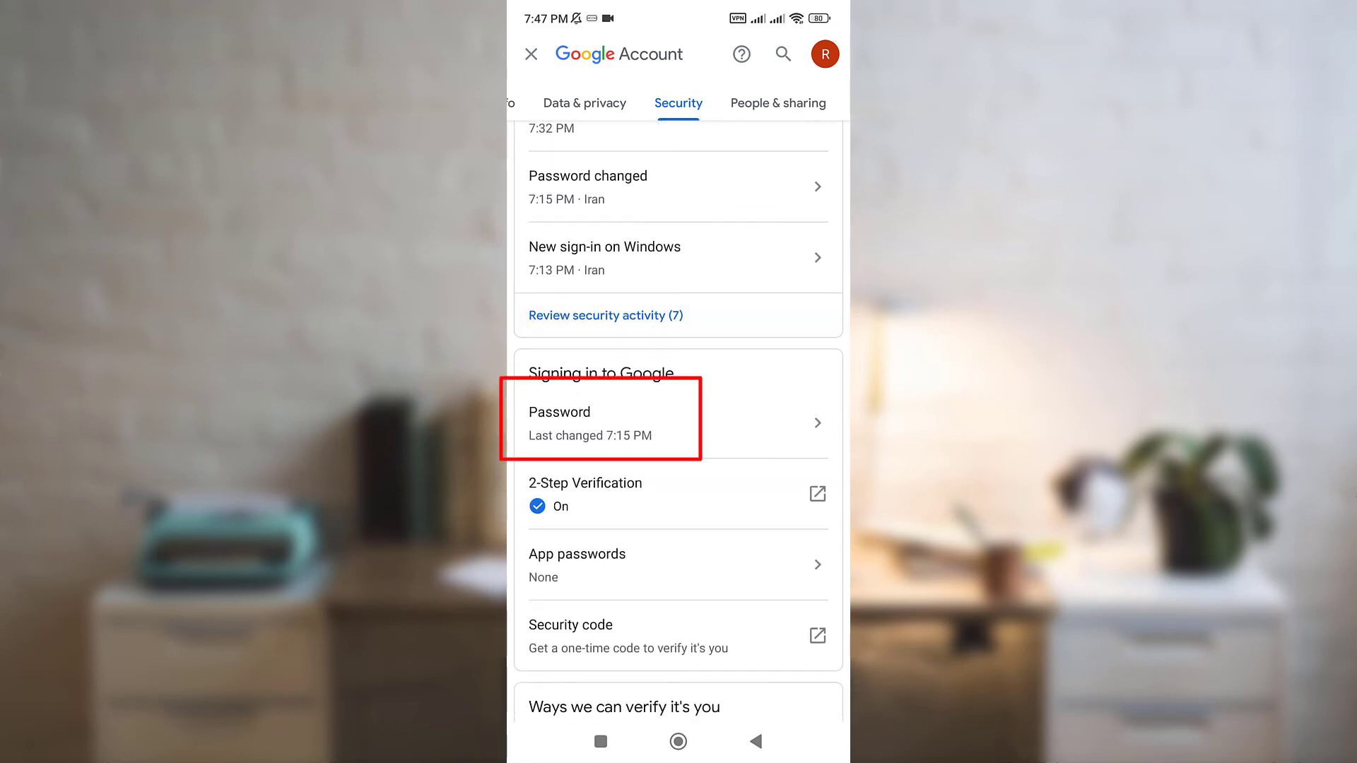
{"action": "left_click", "coordinate": [600, 422]}
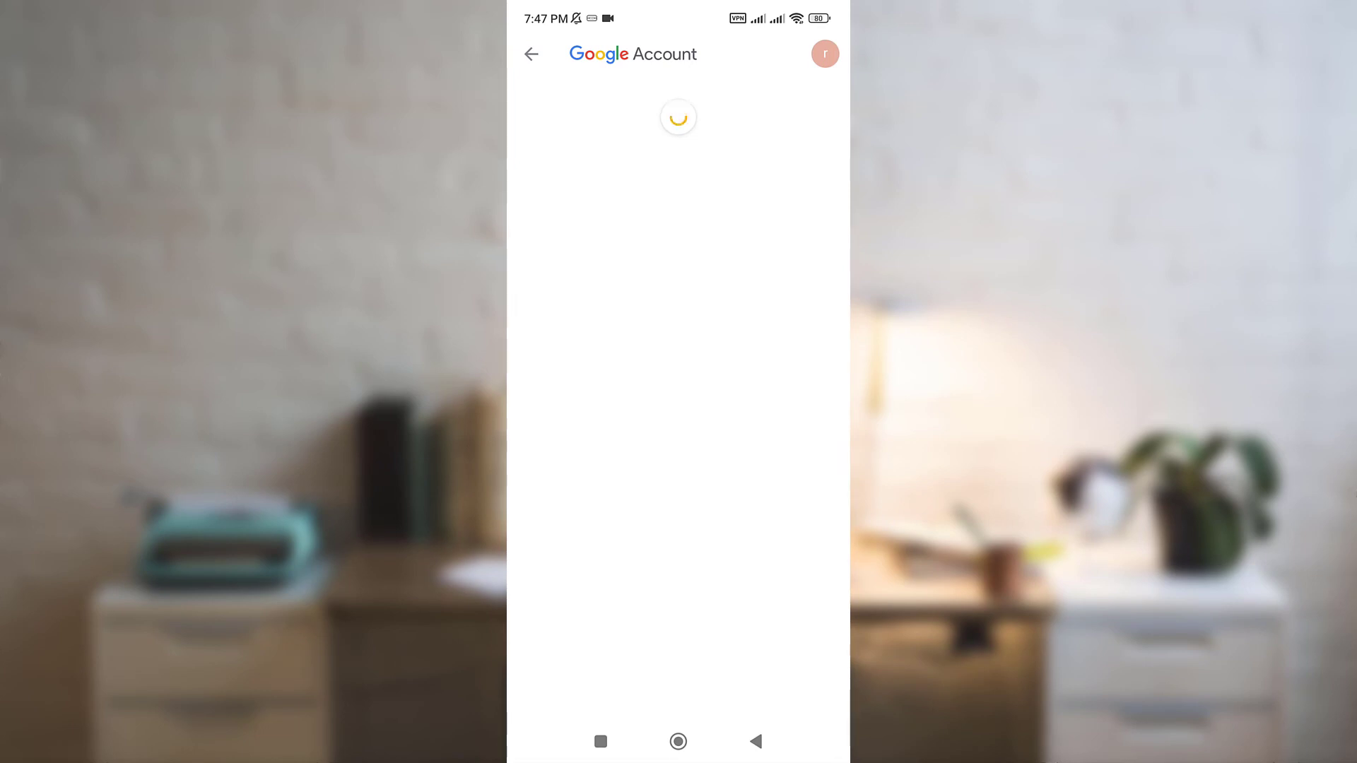
Step: Paste the current password on the phone and submit it to verify identity
{"action": "left_click", "coordinate": [679, 278]}
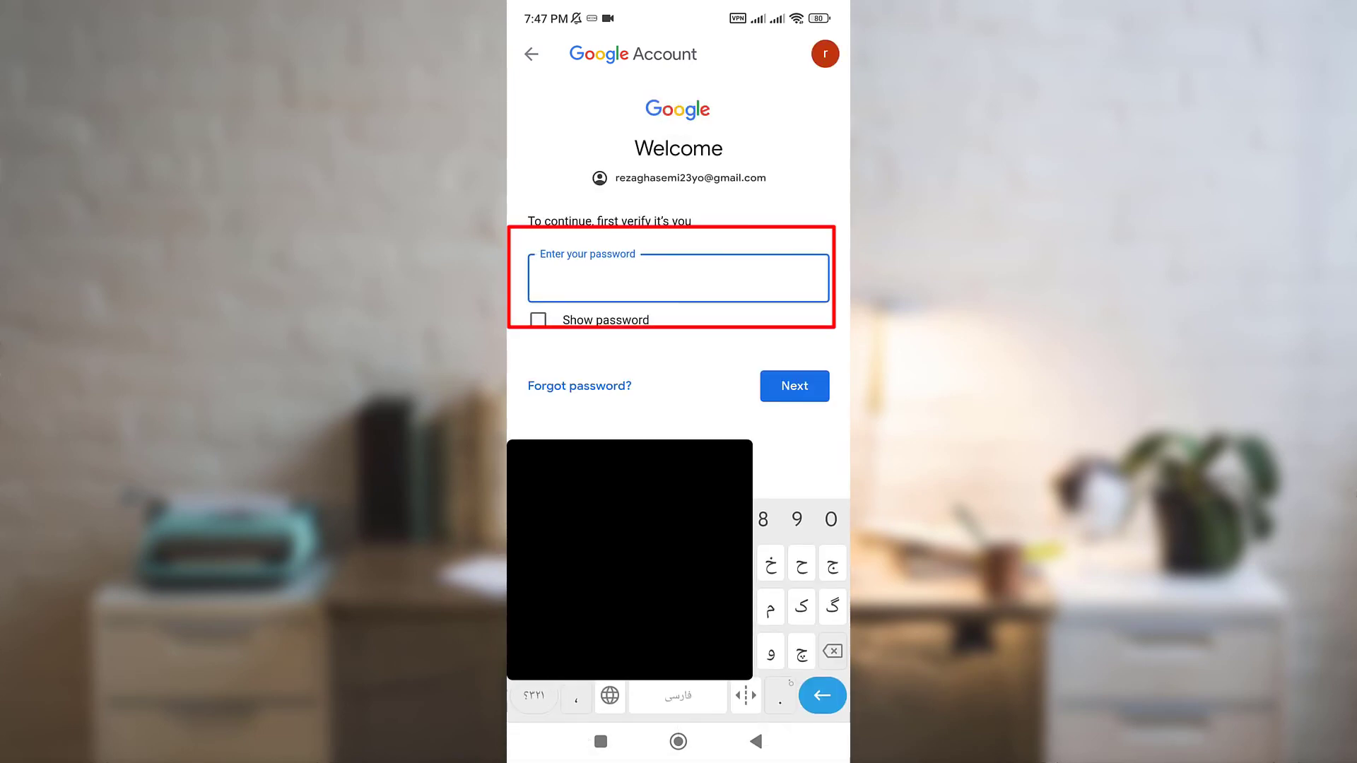
{"action": "left_click", "coordinate": [610, 695]}
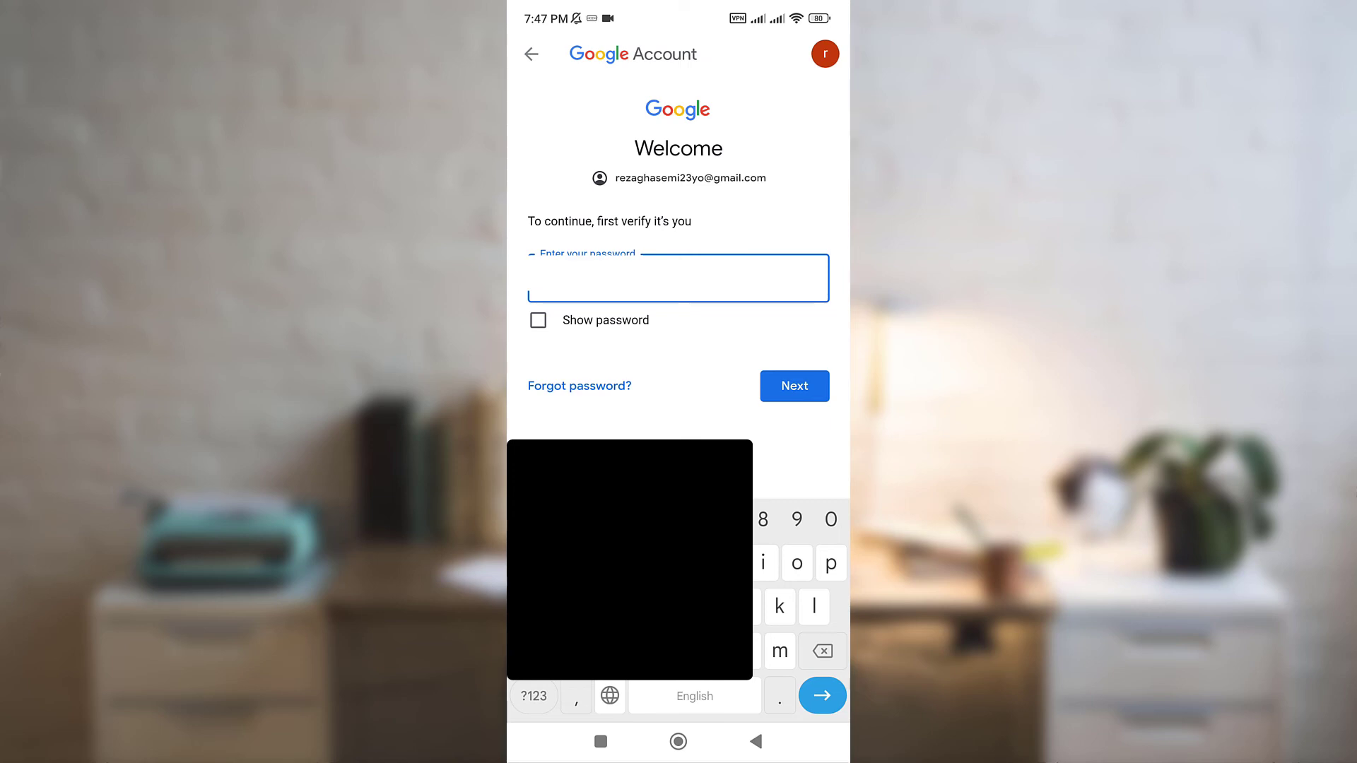
{"action": "left_click", "coordinate": [533, 697]}
{"action": "key", "text": "ctrl+v"}
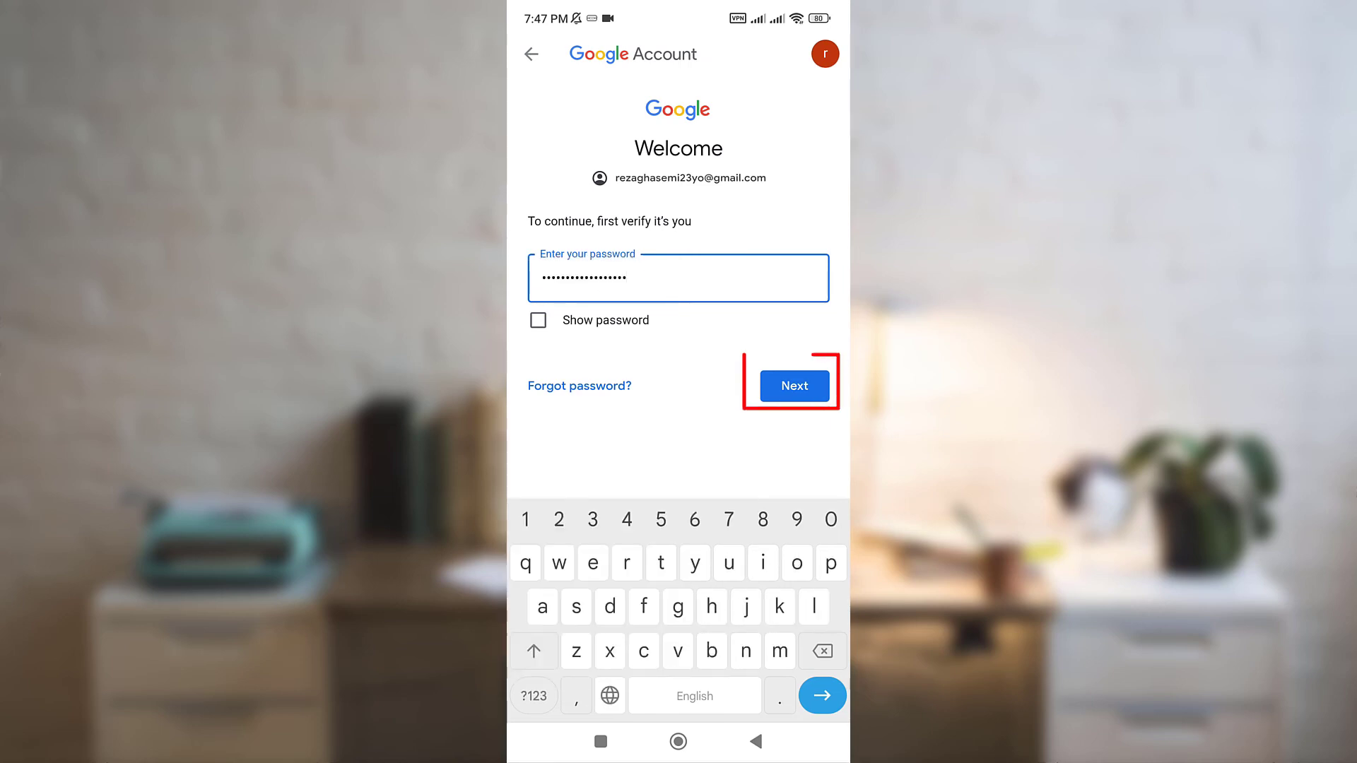
{"action": "key", "text": "Return"}
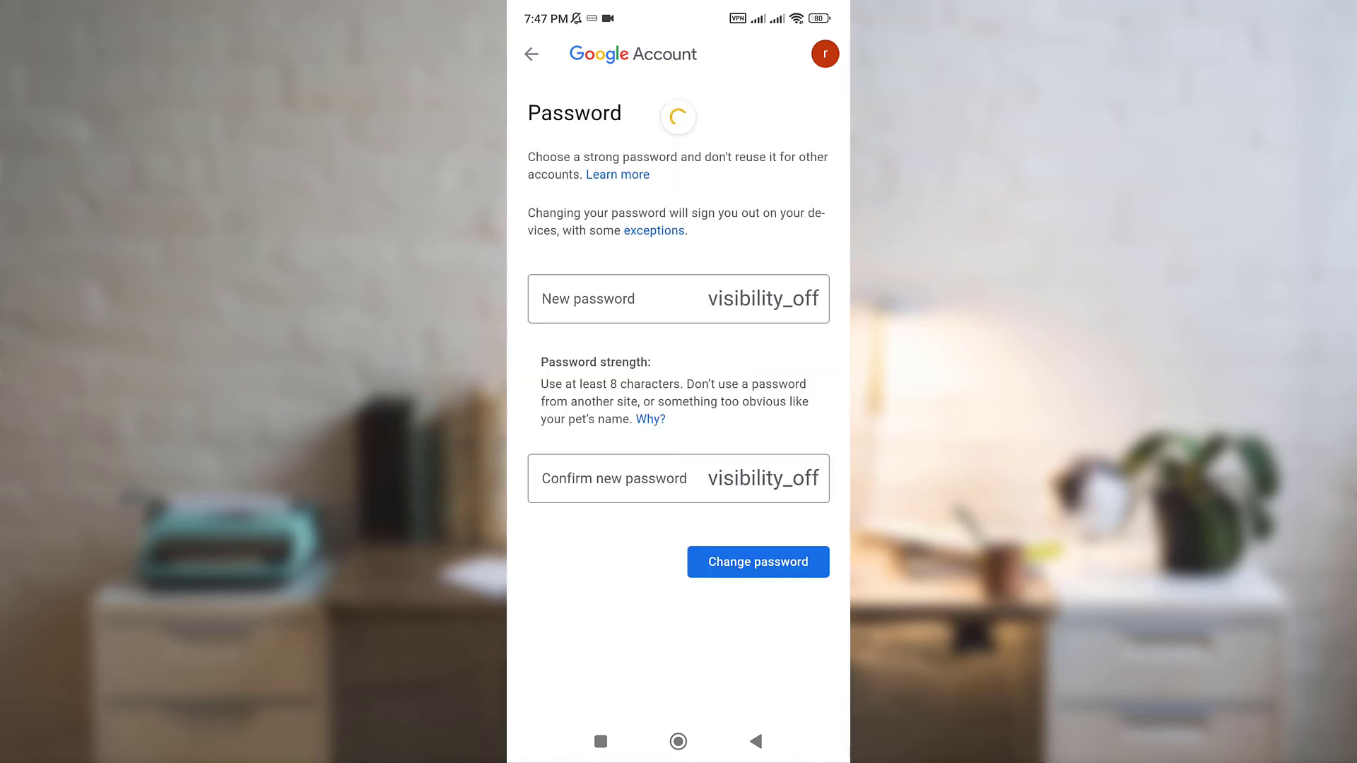
Step: Type the new strong password in both fields and save it with Change password
{"action": "left_click", "coordinate": [665, 299]}
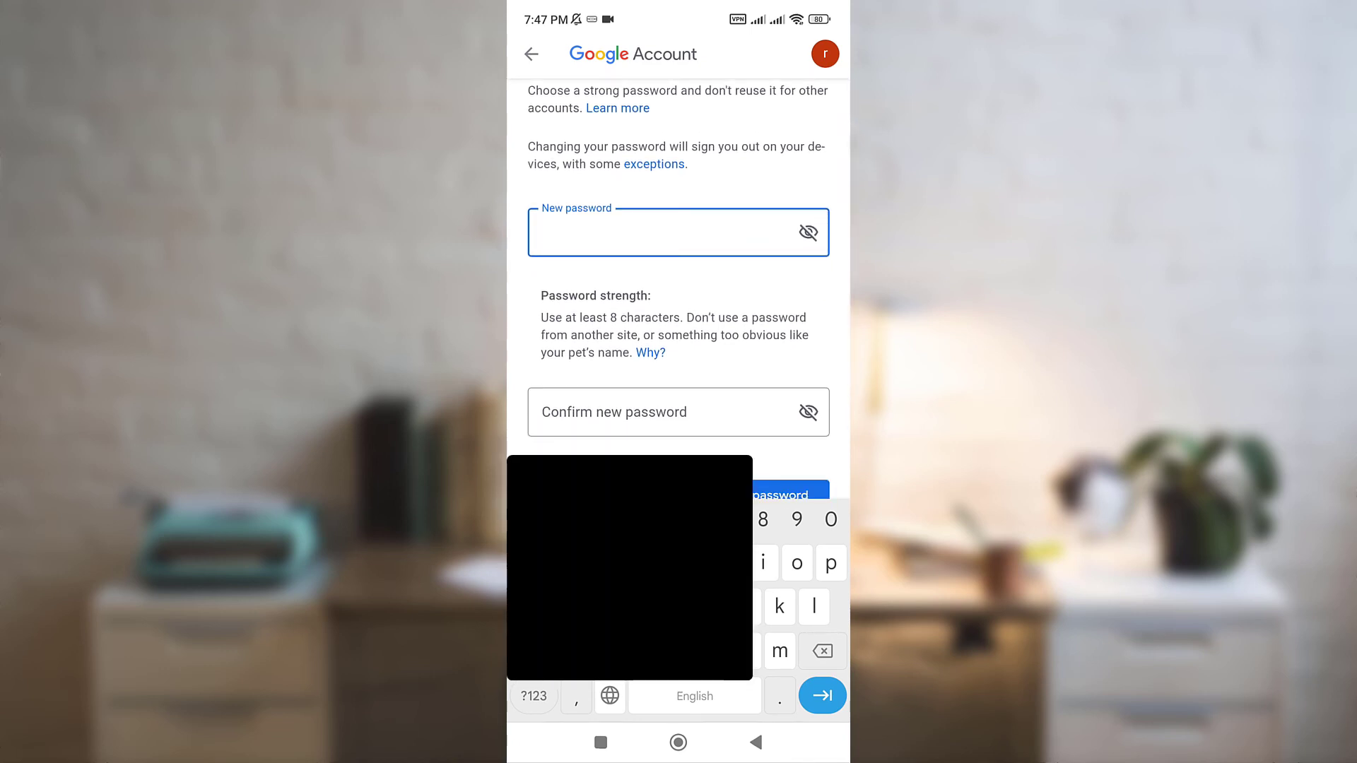
{"action": "type", "text": "*******"}
{"action": "key", "text": "Tab"}
{"action": "type", "text": "*"}
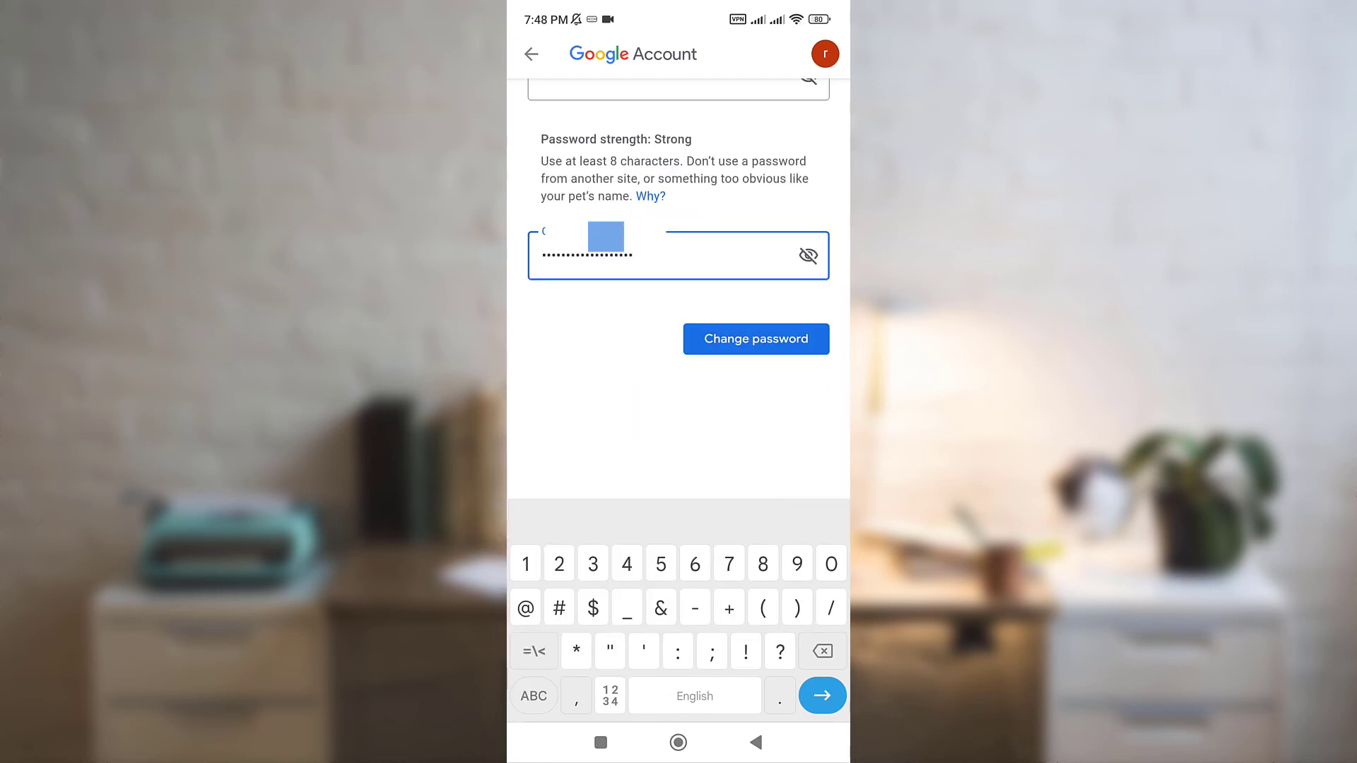
{"action": "left_click", "coordinate": [757, 339]}
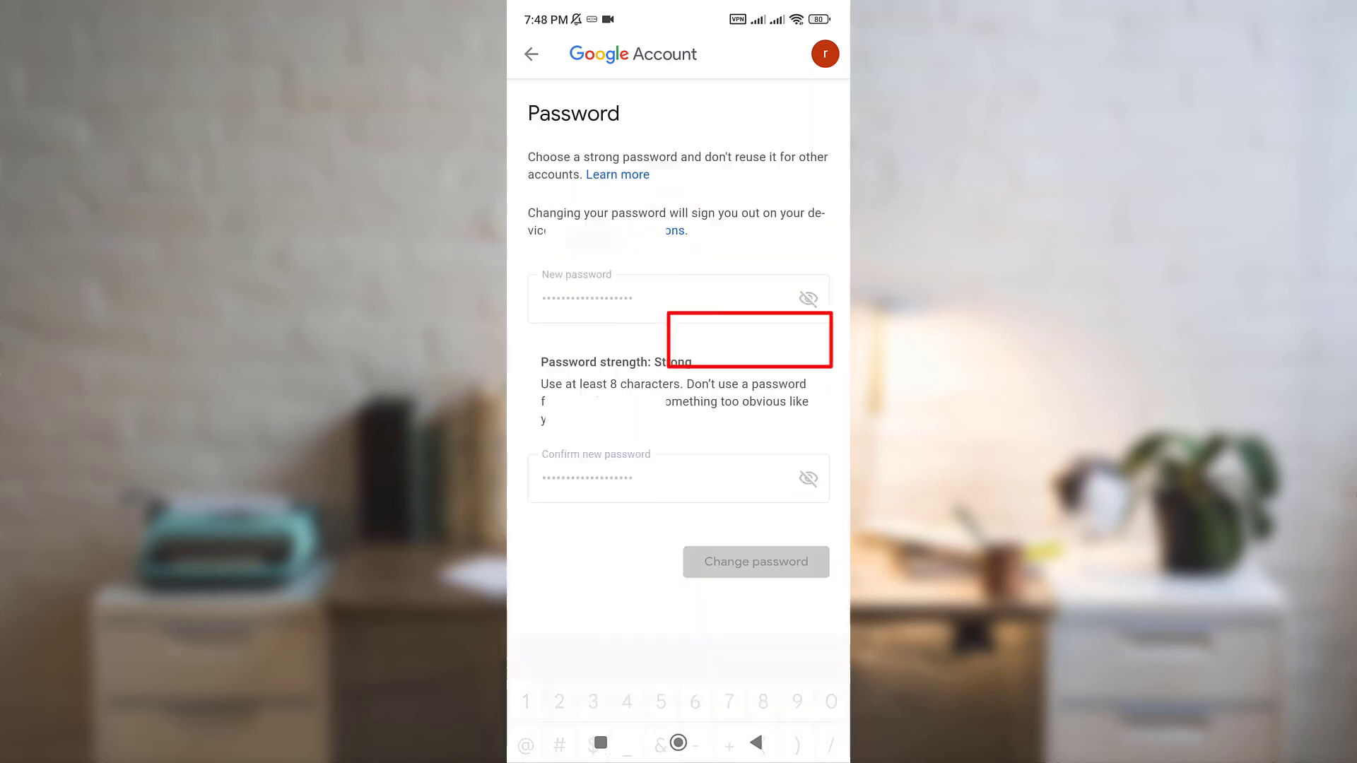